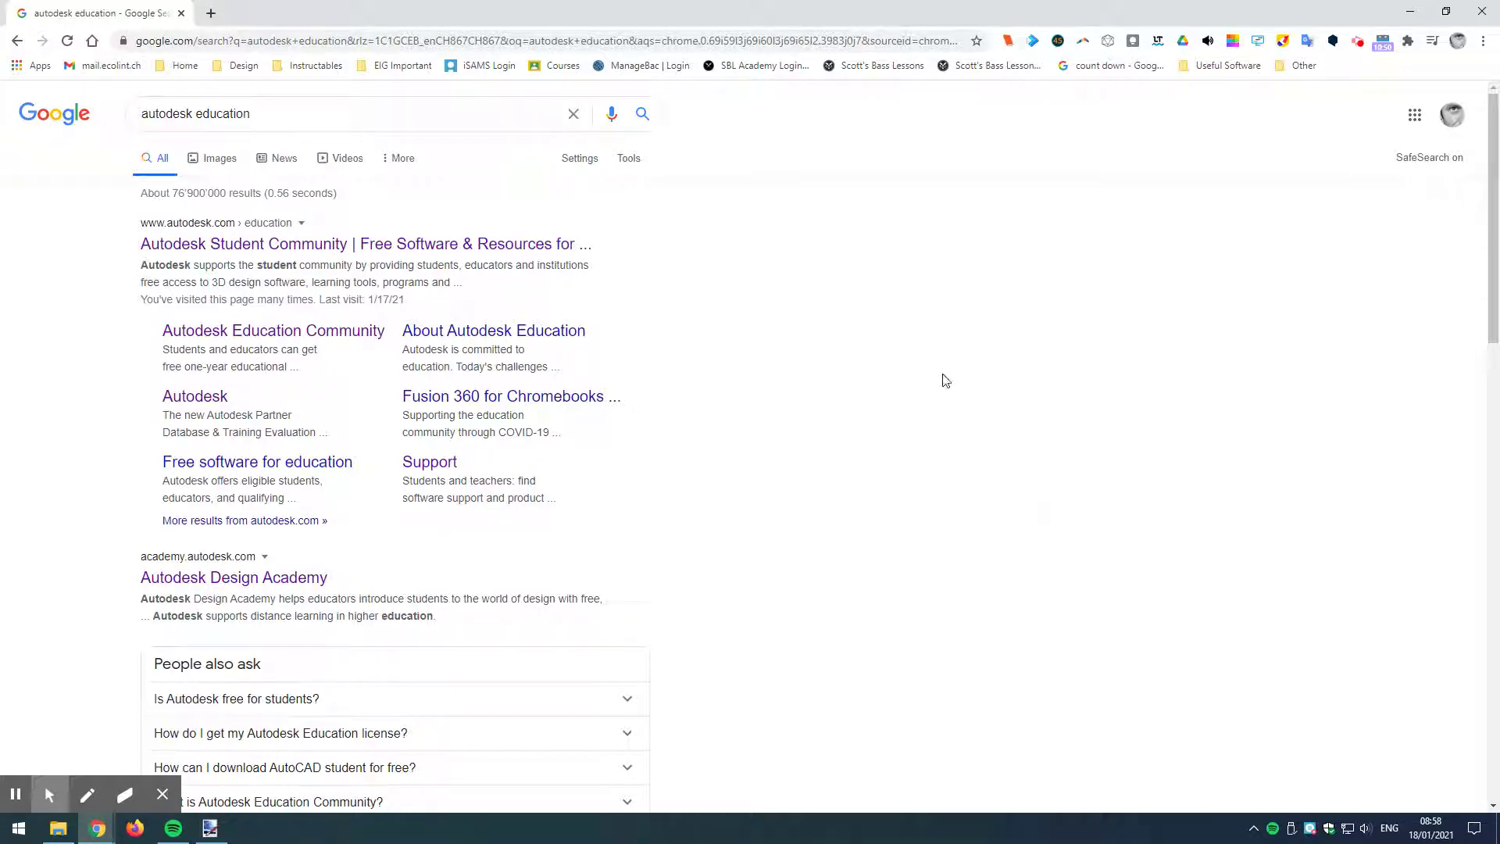
# Step: Open the Autodesk Student Community result for autodesk.com/education from the 'autodesk education' Google results
pyautogui.click(289, 111)
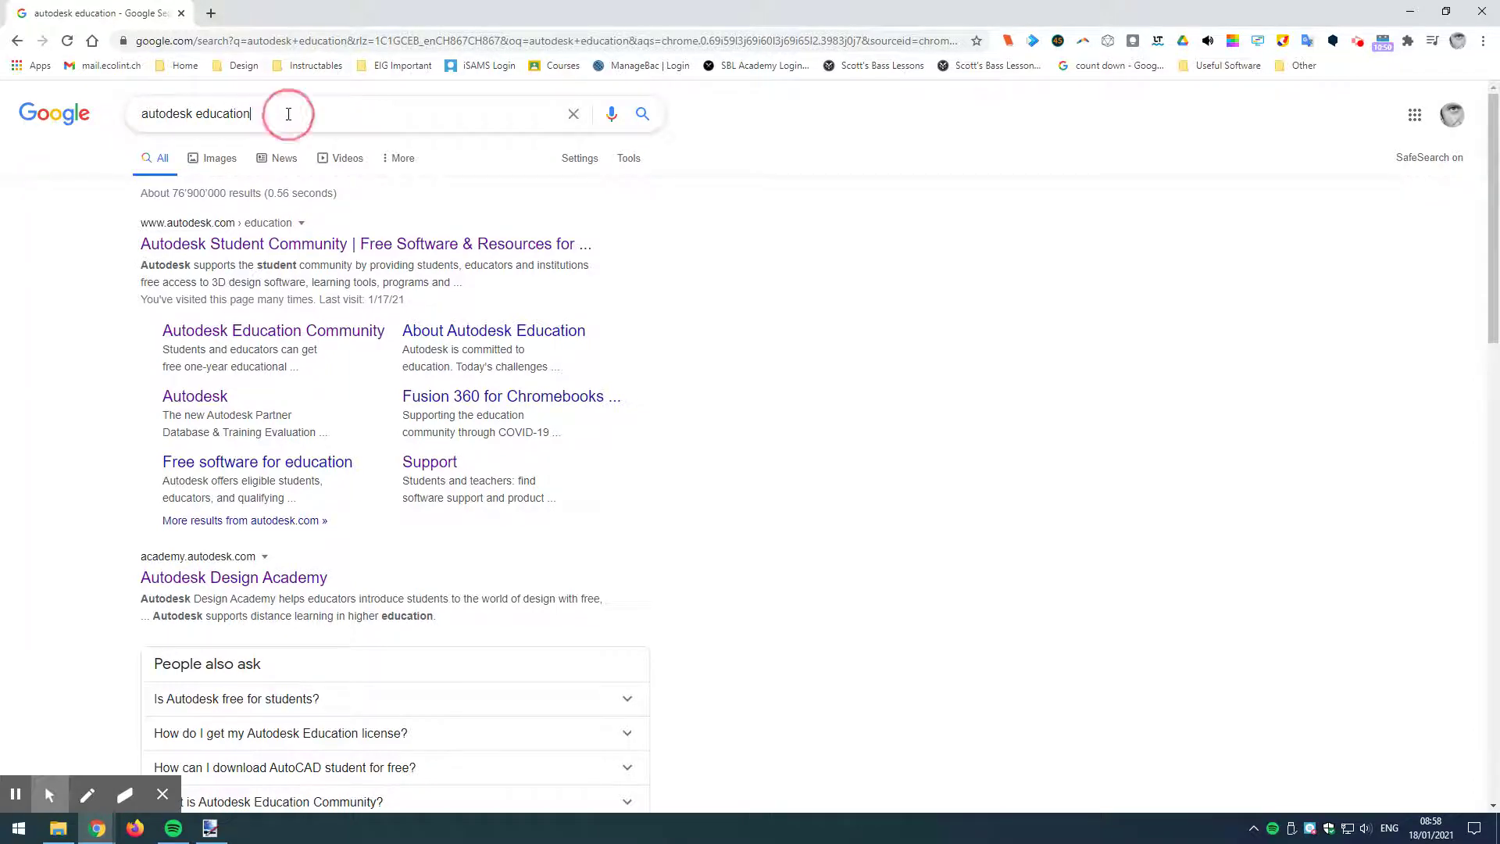
pyautogui.click(899, 236)
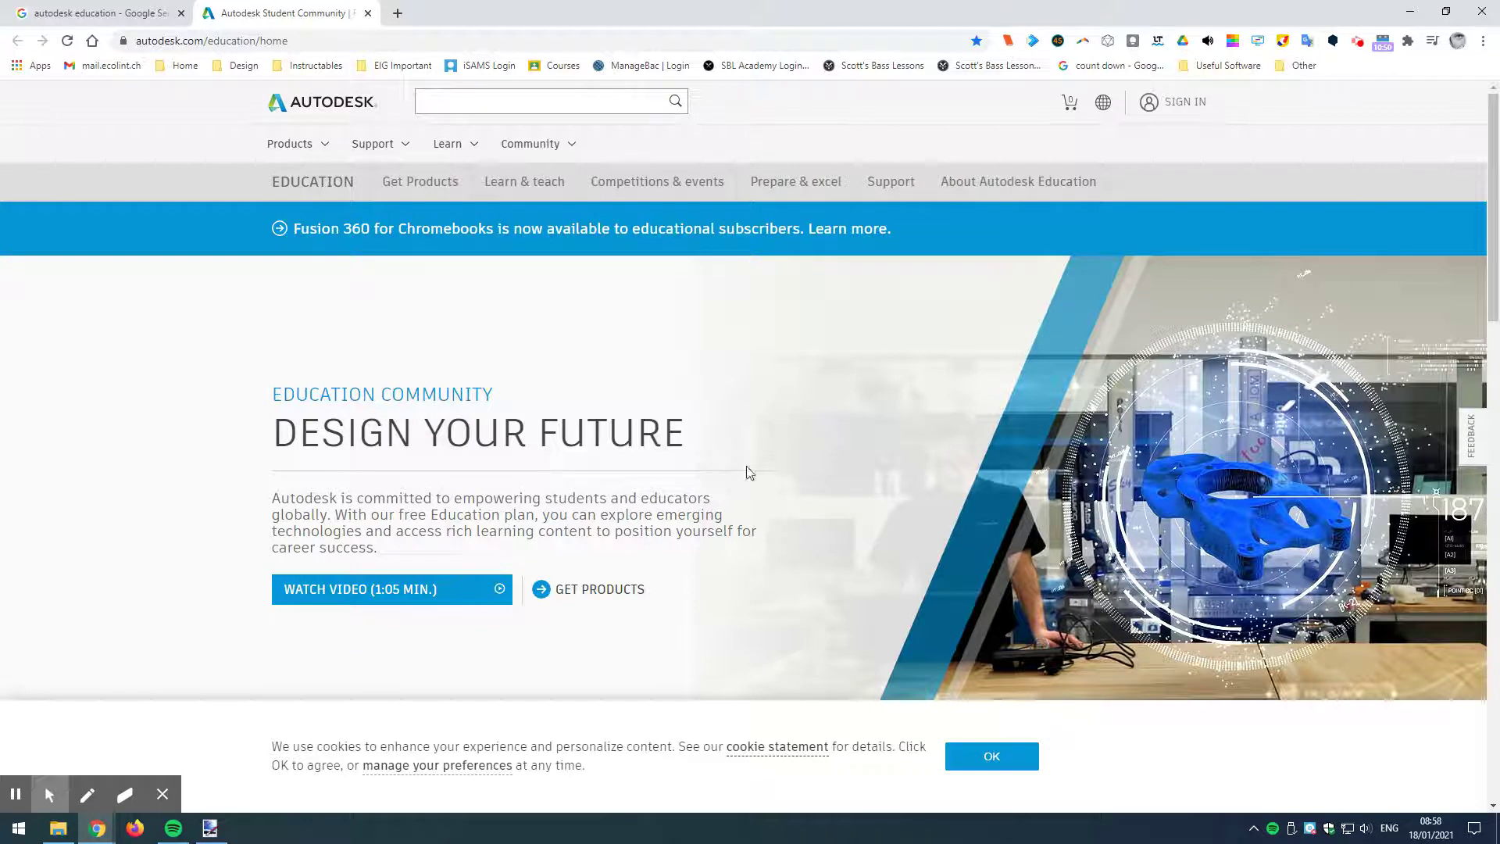
# Step: Go to the GET PRODUCTS page listing student software like Tinkercad and Fusion 360
pyautogui.scroll(-2, 726, 508)
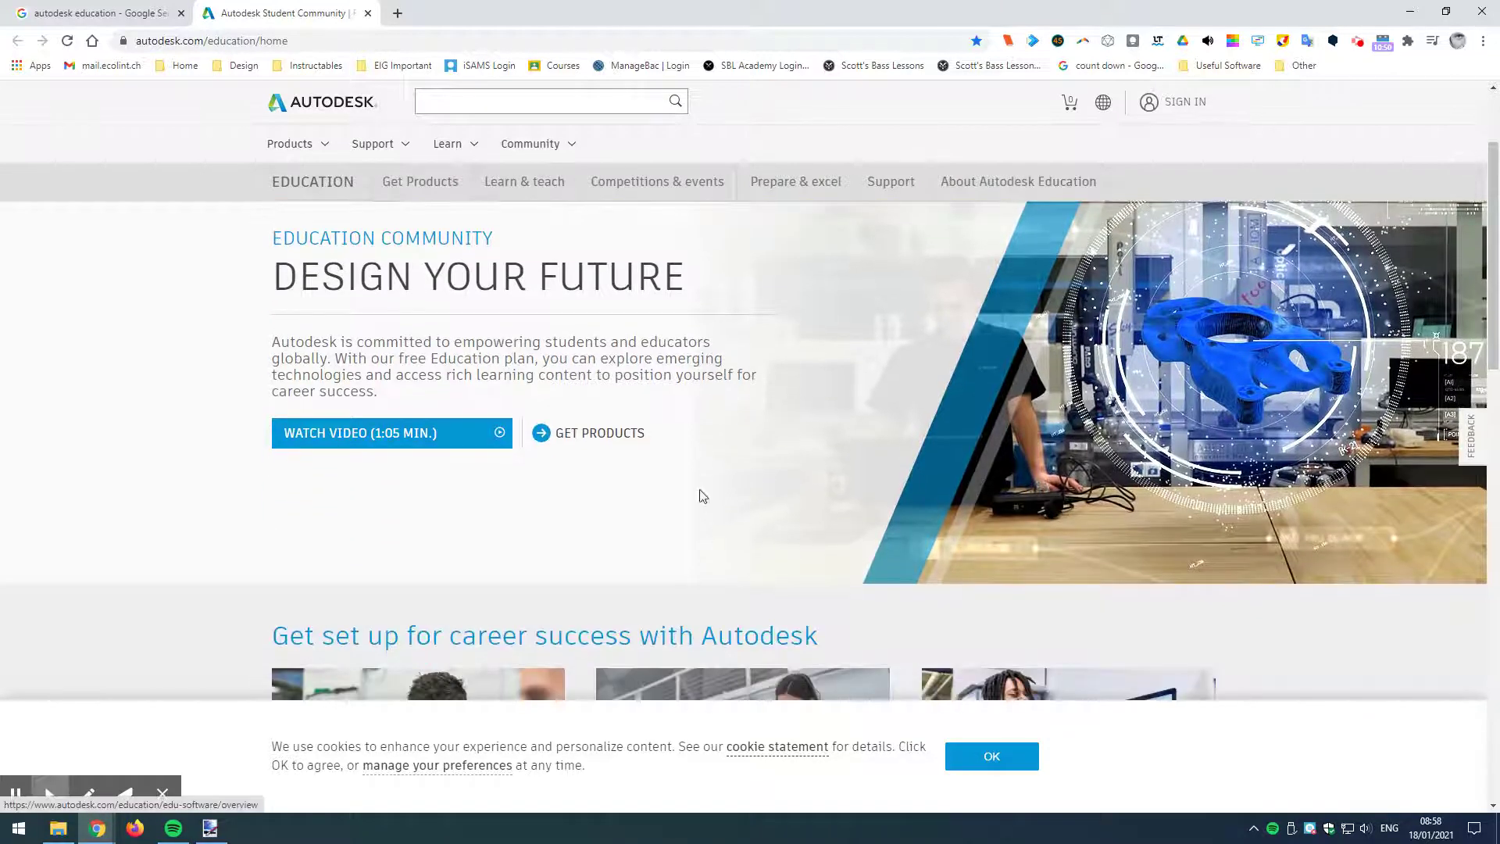
pyautogui.click(610, 442)
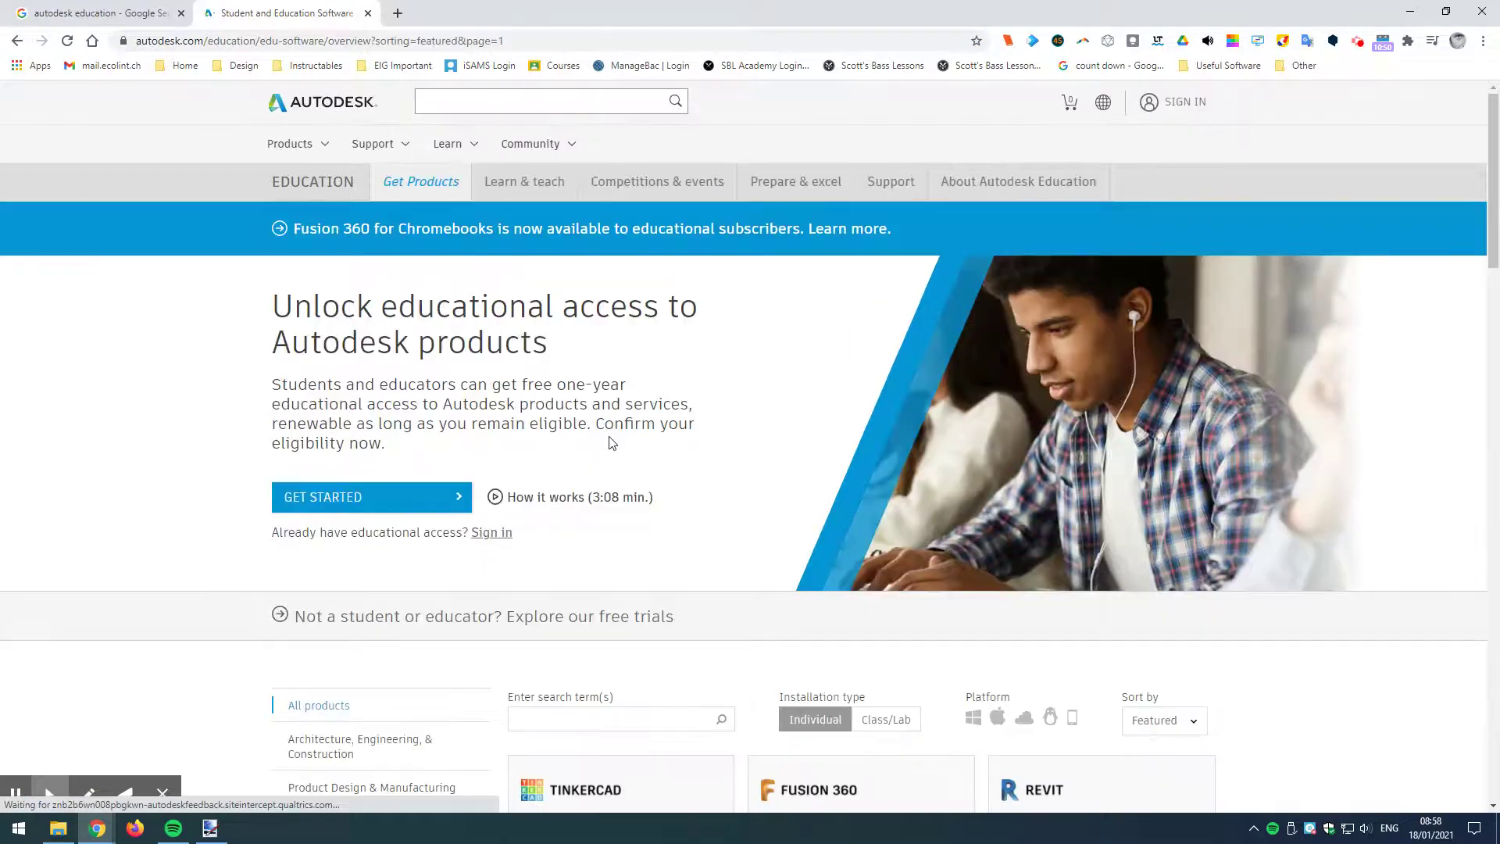
pyautogui.scroll(-3, 1088, 481)
pyautogui.scroll(-1, 1087, 482)
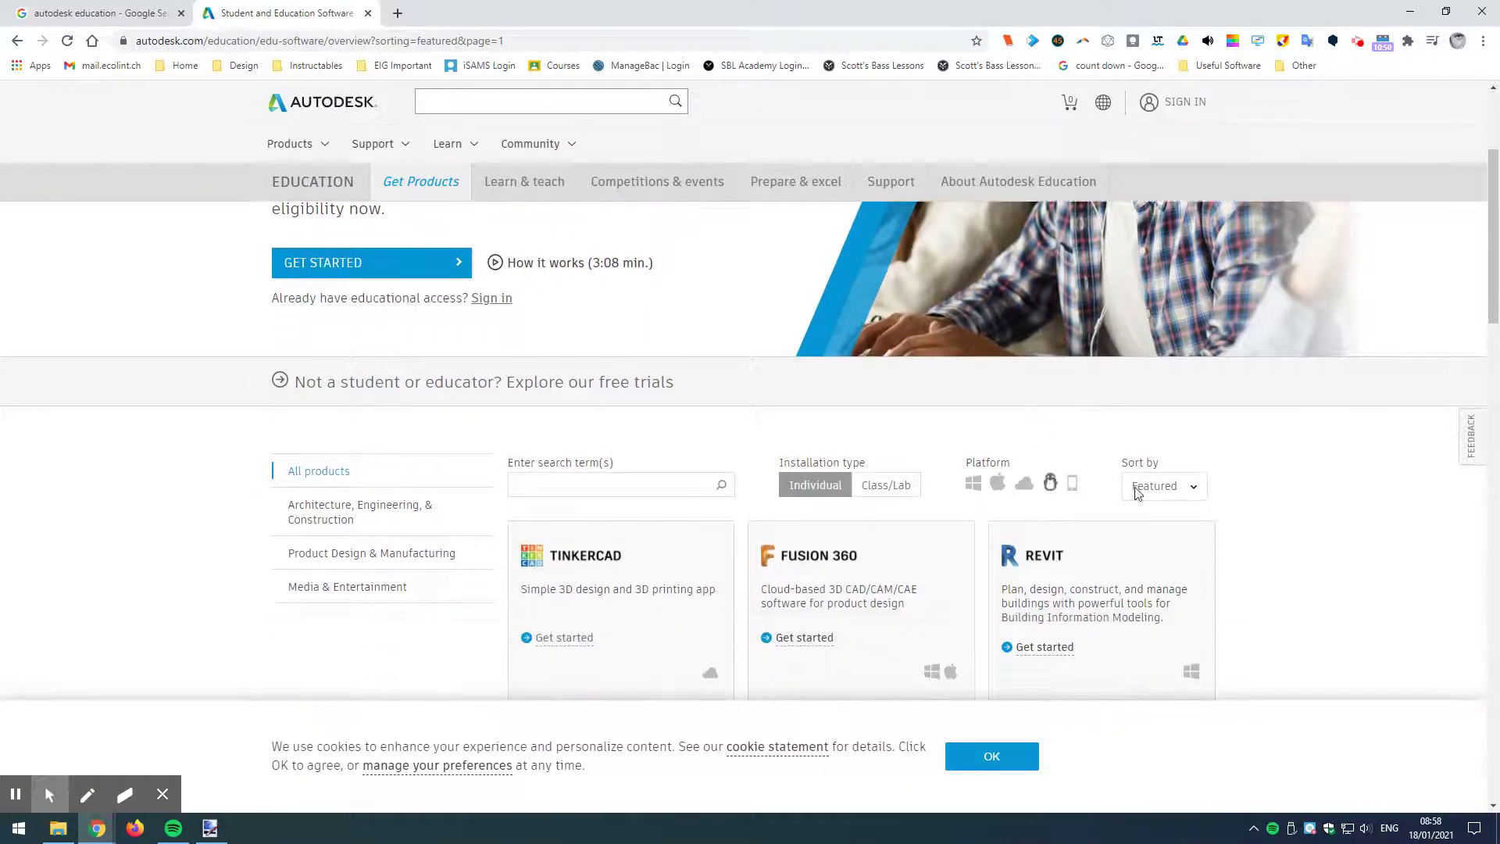
# Step: Decline all optional cookies in the preferences and continue to the site
pyautogui.click(446, 768)
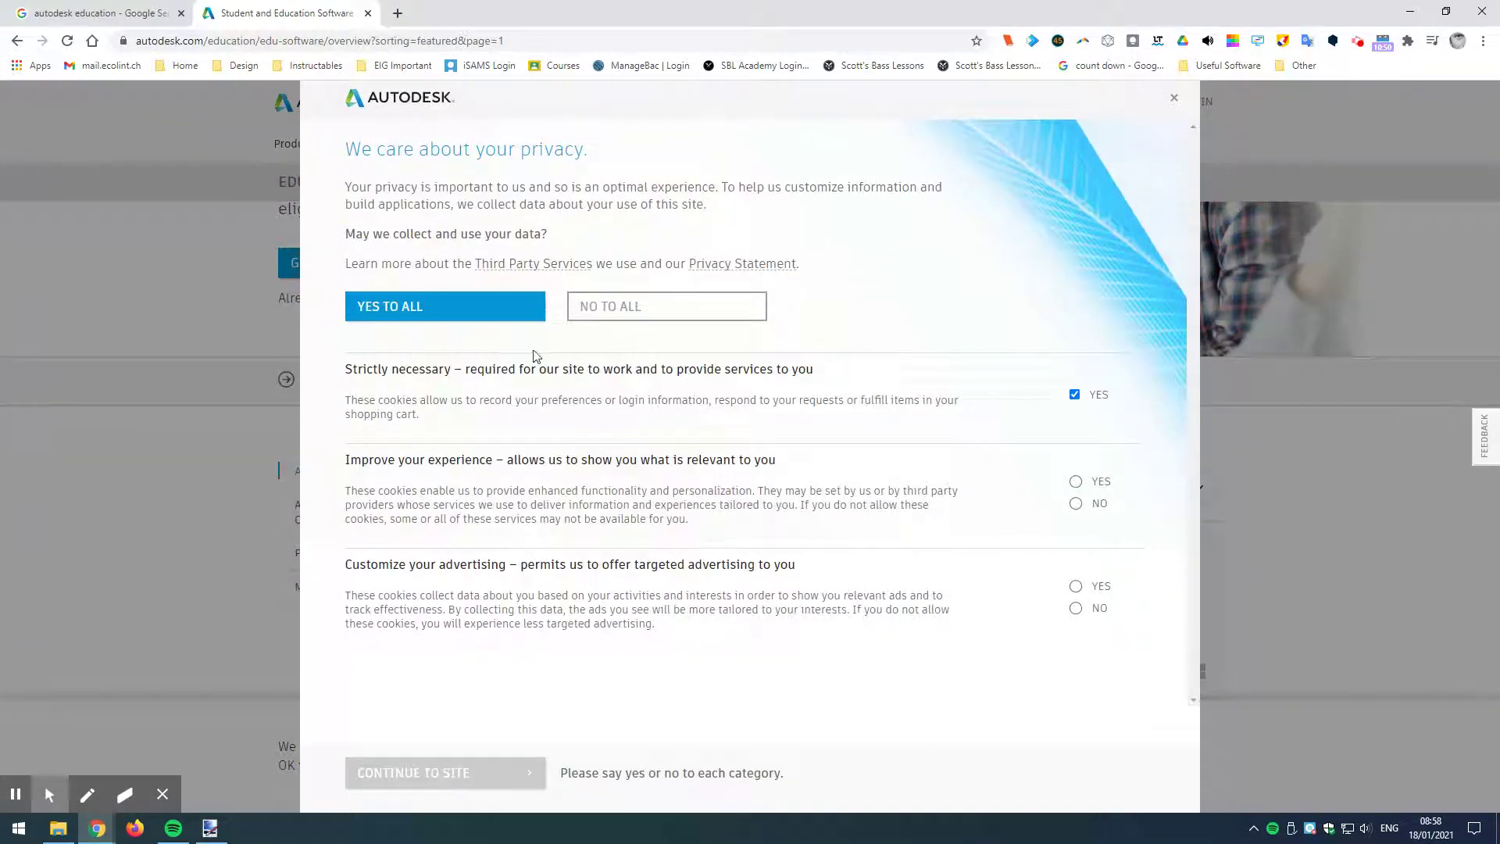
pyautogui.click(641, 313)
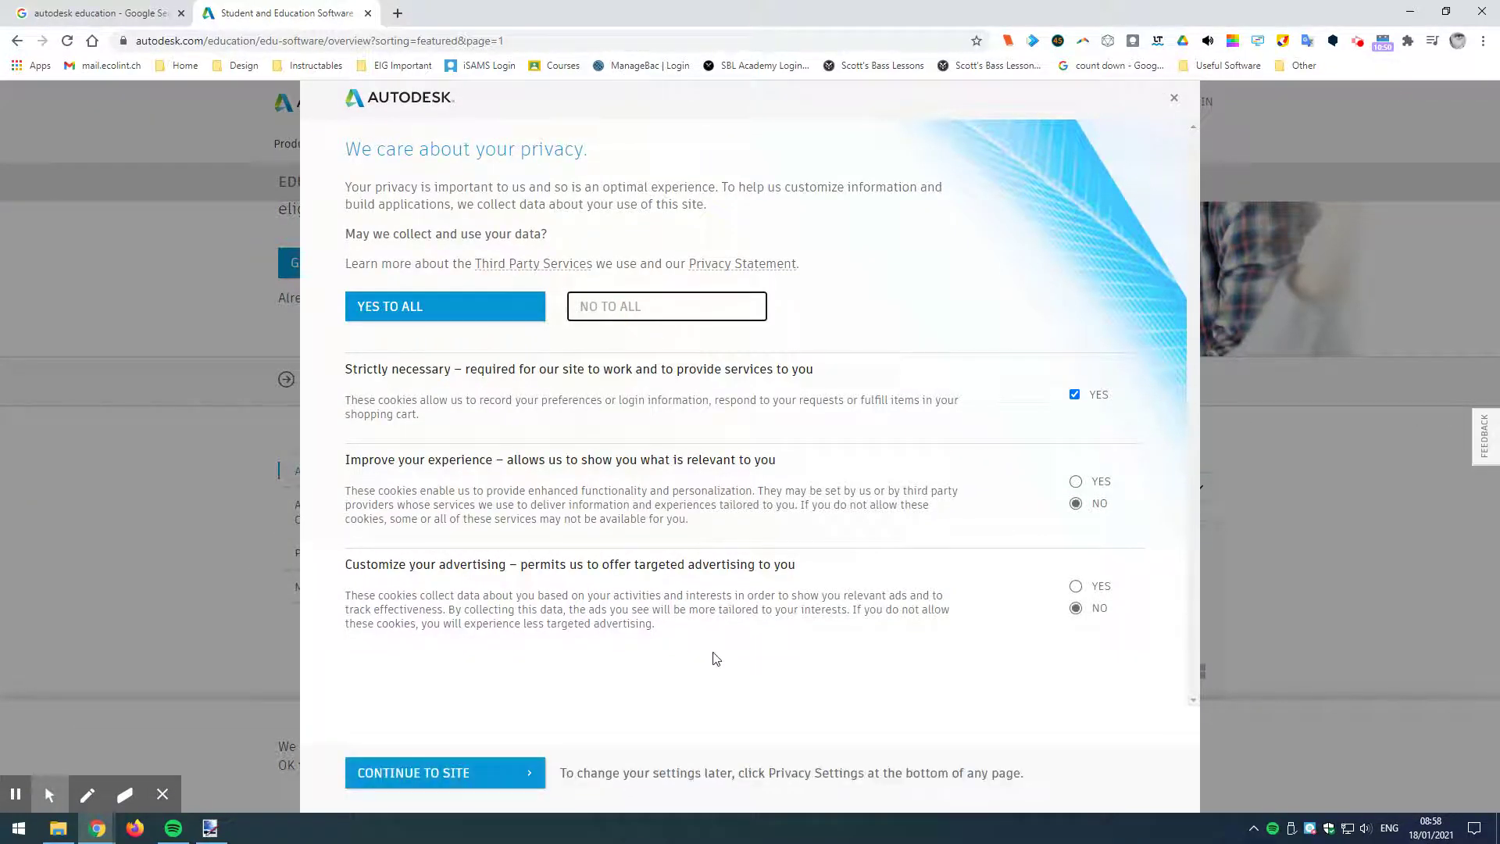
pyautogui.click(469, 774)
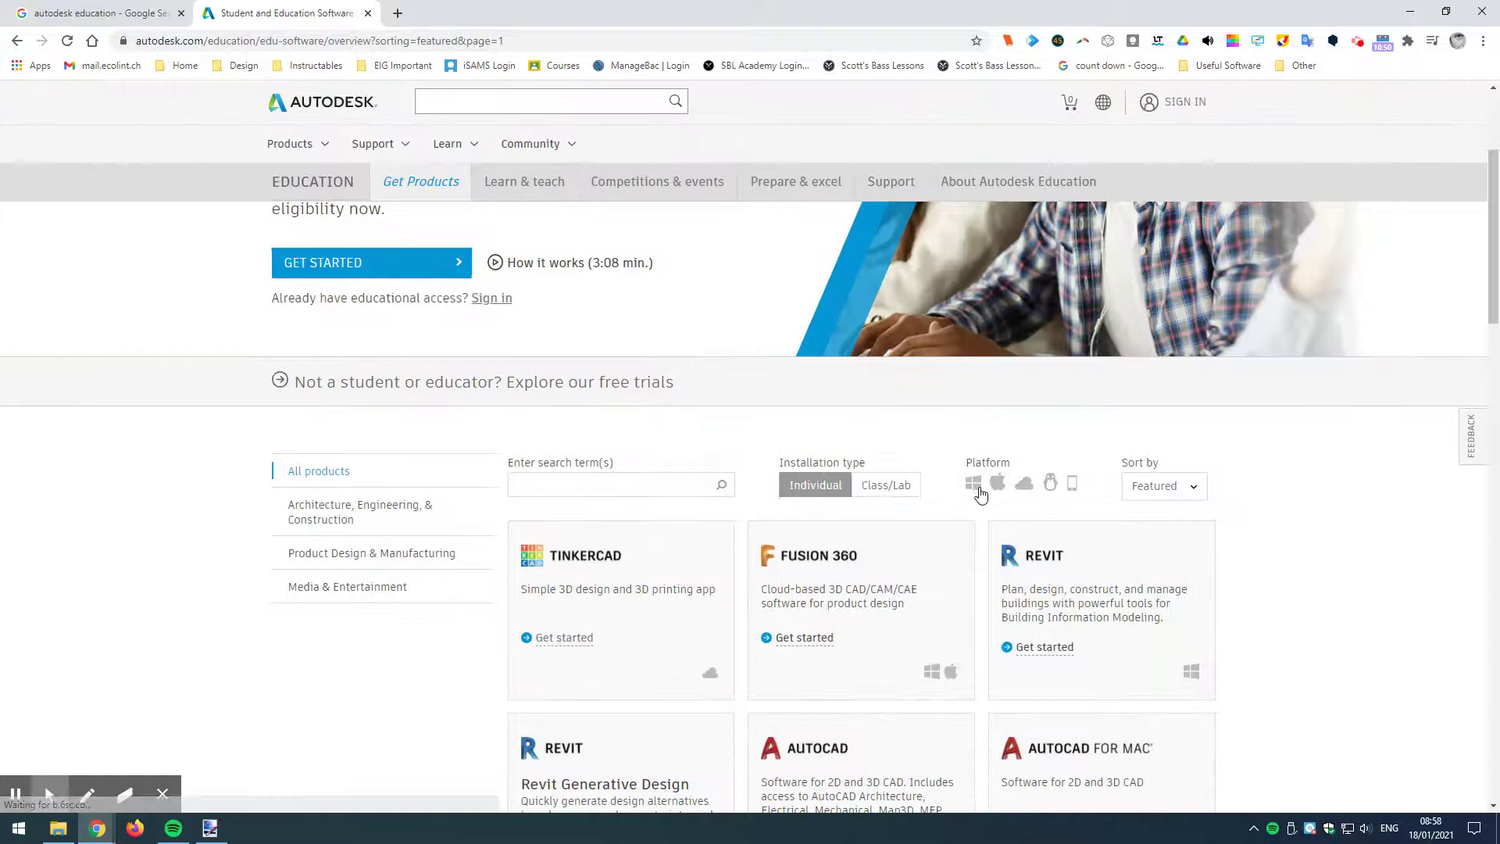
pyautogui.scroll(-3, 1133, 446)
pyautogui.scroll(-5, 1204, 430)
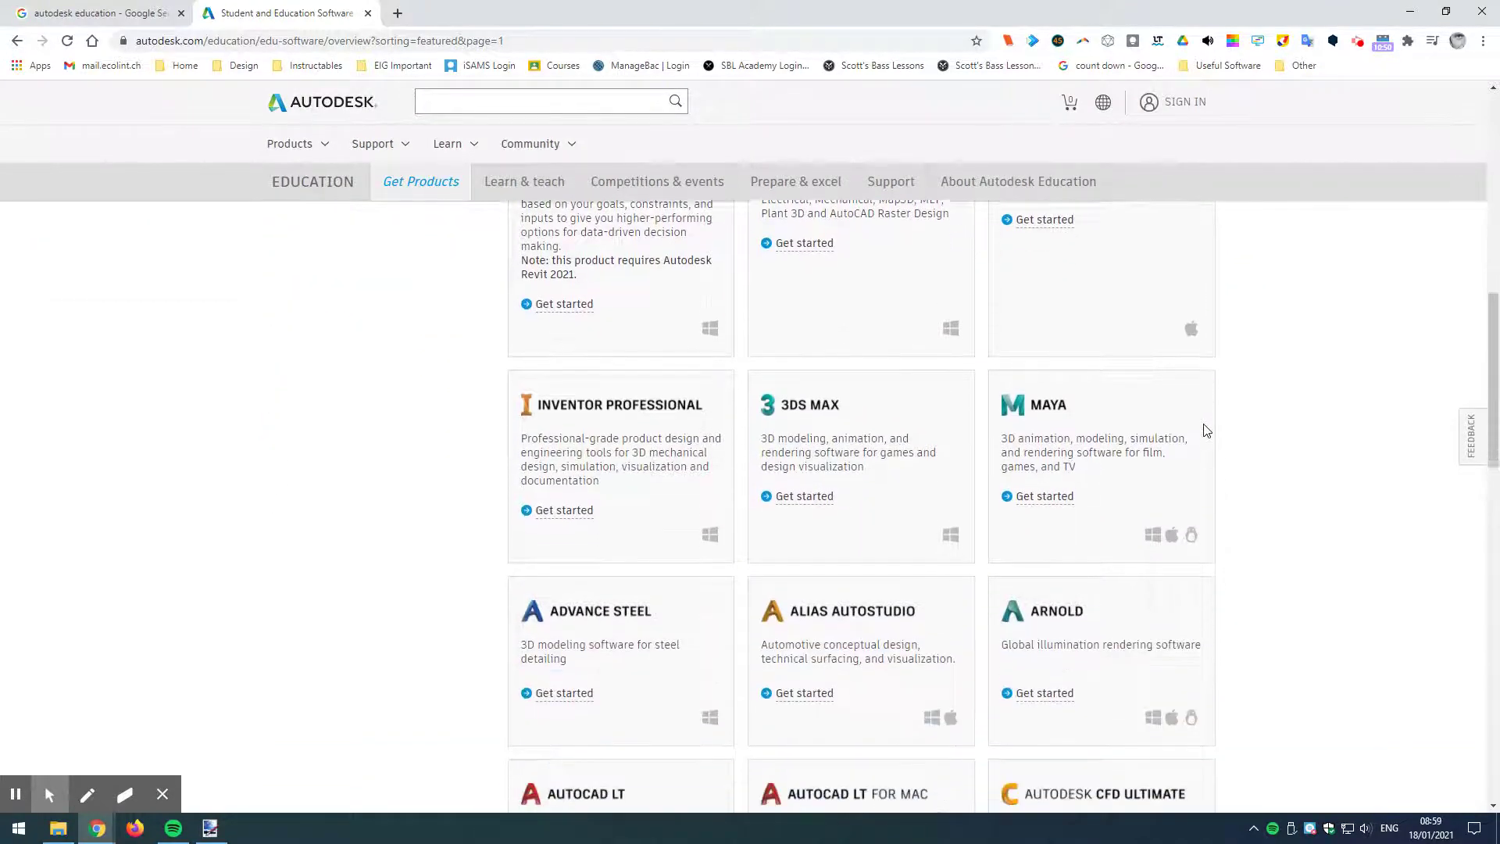
pyautogui.scroll(-6, 1313, 458)
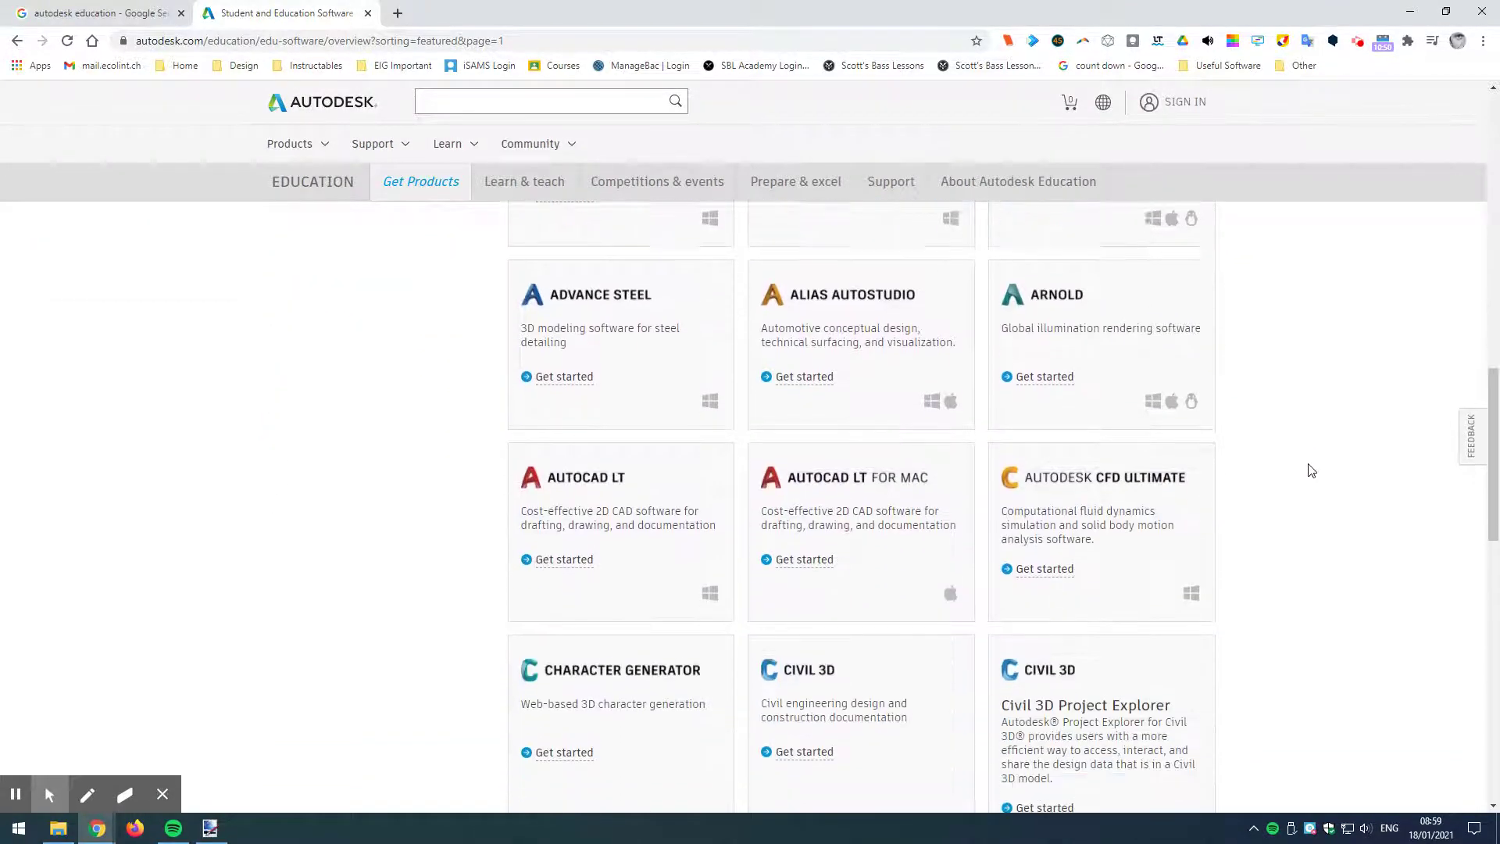
pyautogui.scroll(-5, 1312, 470)
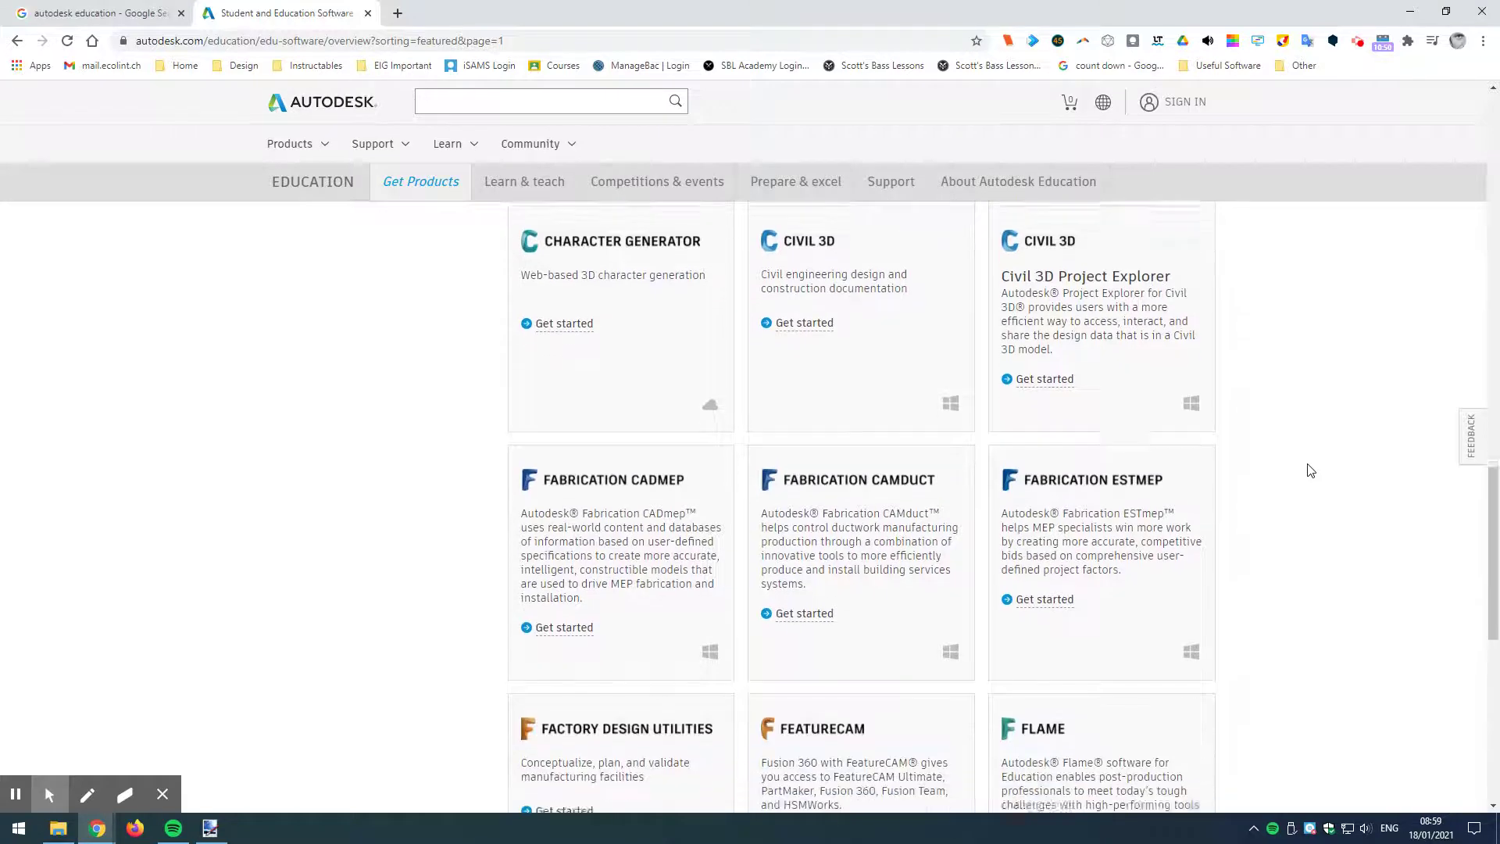
pyautogui.scroll(-7, 1310, 471)
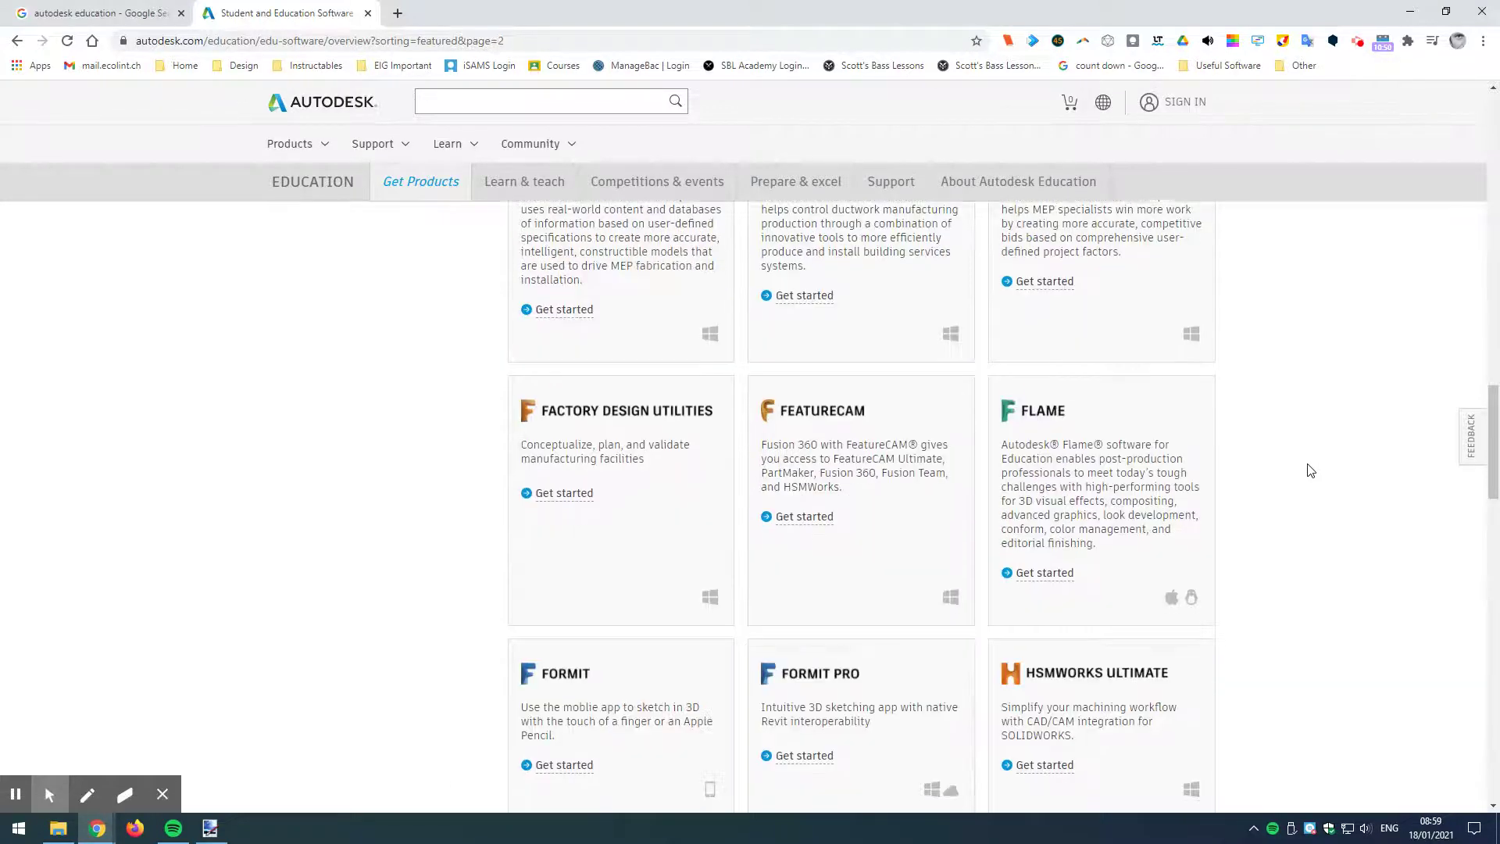
pyautogui.scroll(-8, 1306, 473)
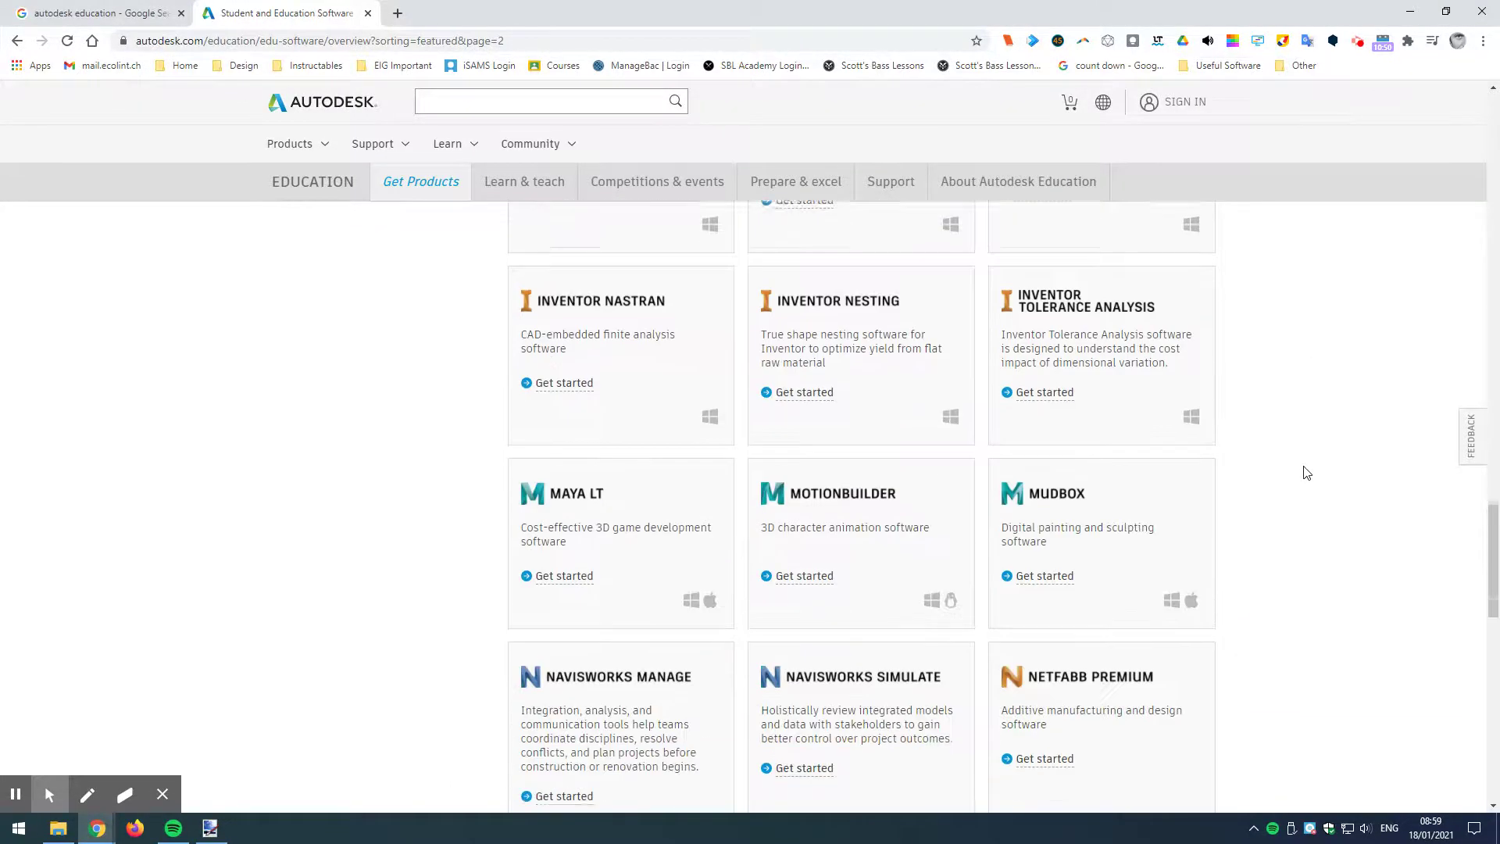
pyautogui.scroll(7, 1263, 510)
pyautogui.scroll(20, 1263, 510)
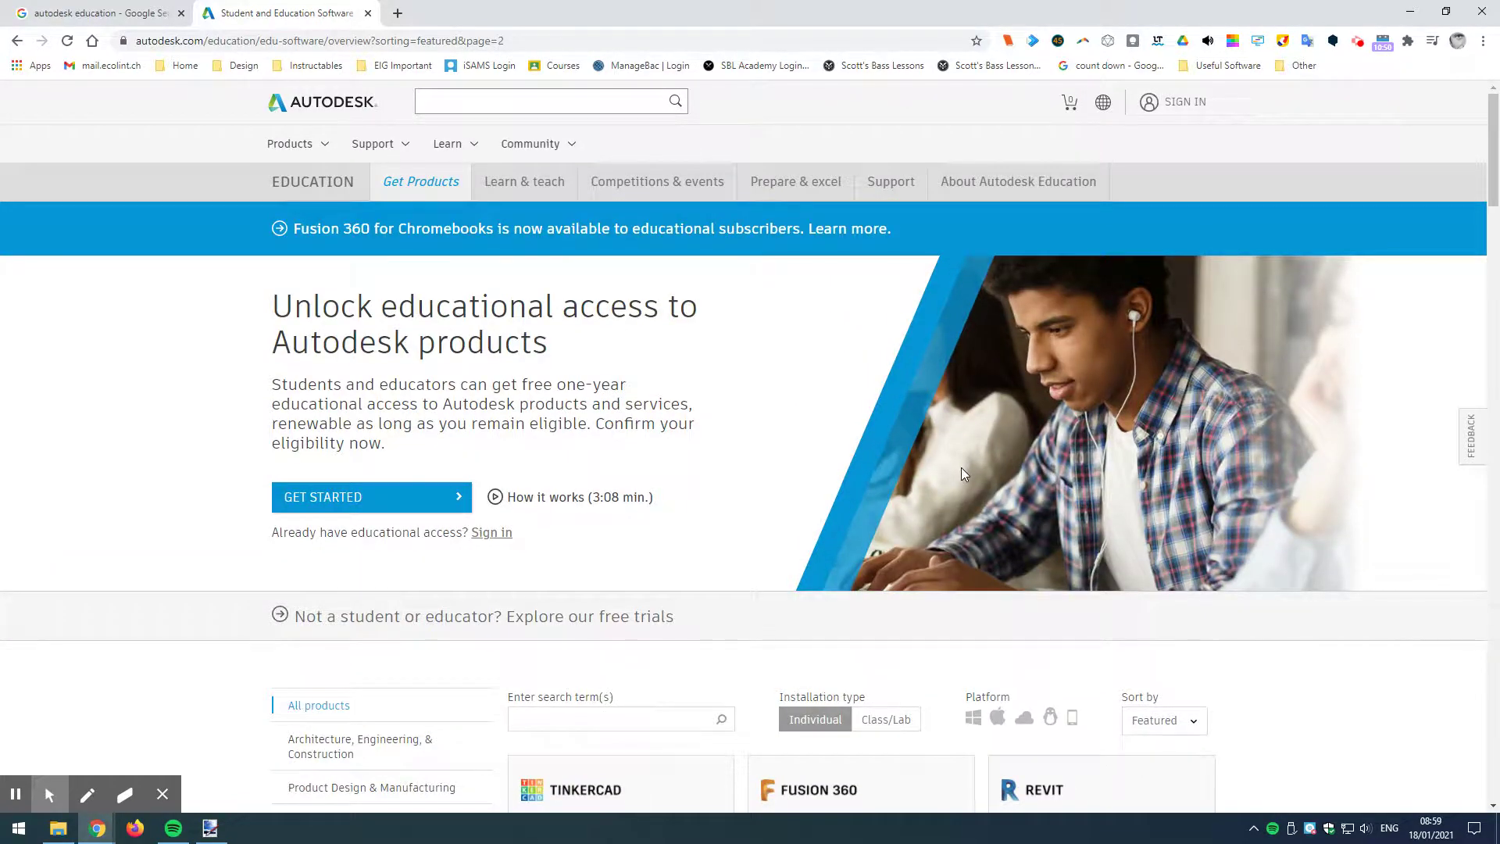
pyautogui.scroll(-4, 961, 473)
pyautogui.scroll(4, 763, 381)
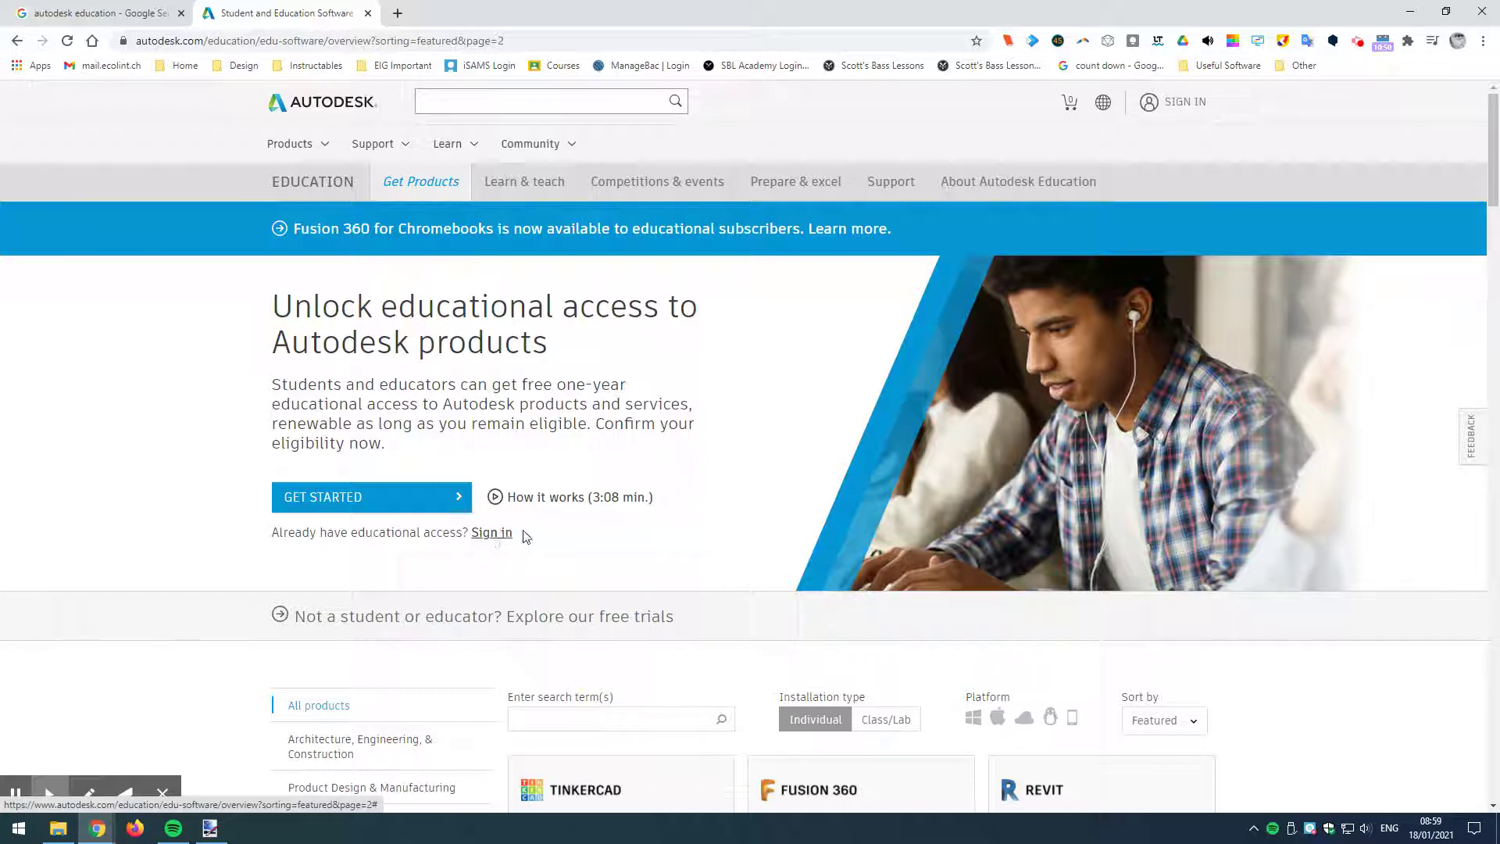
pyautogui.click(406, 504)
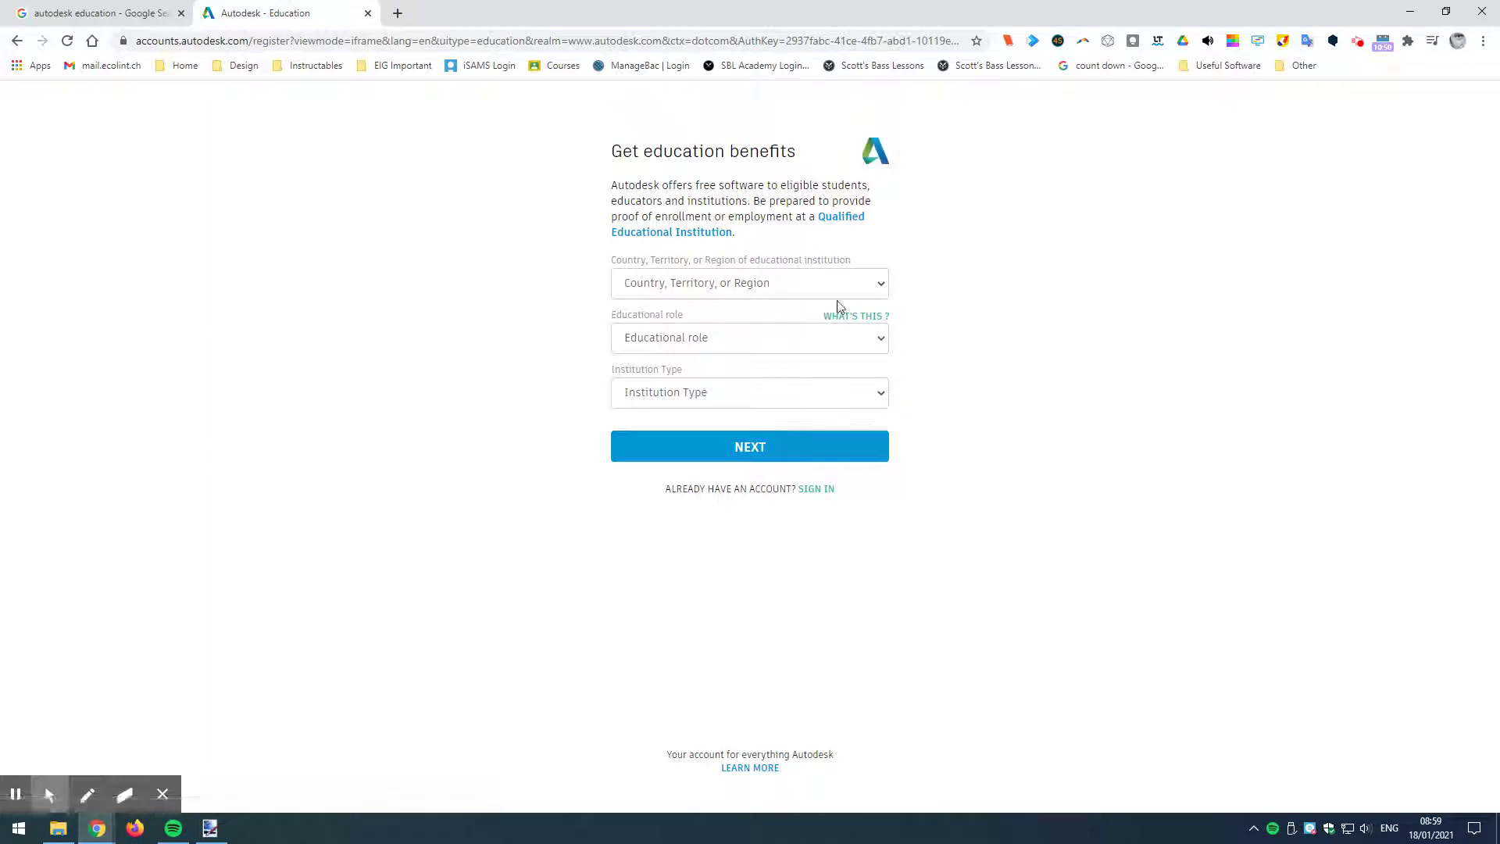
# Step: Set the country to Switzerland, role to Student, and institution type to University/Post-Secondary
pyautogui.click(880, 288)
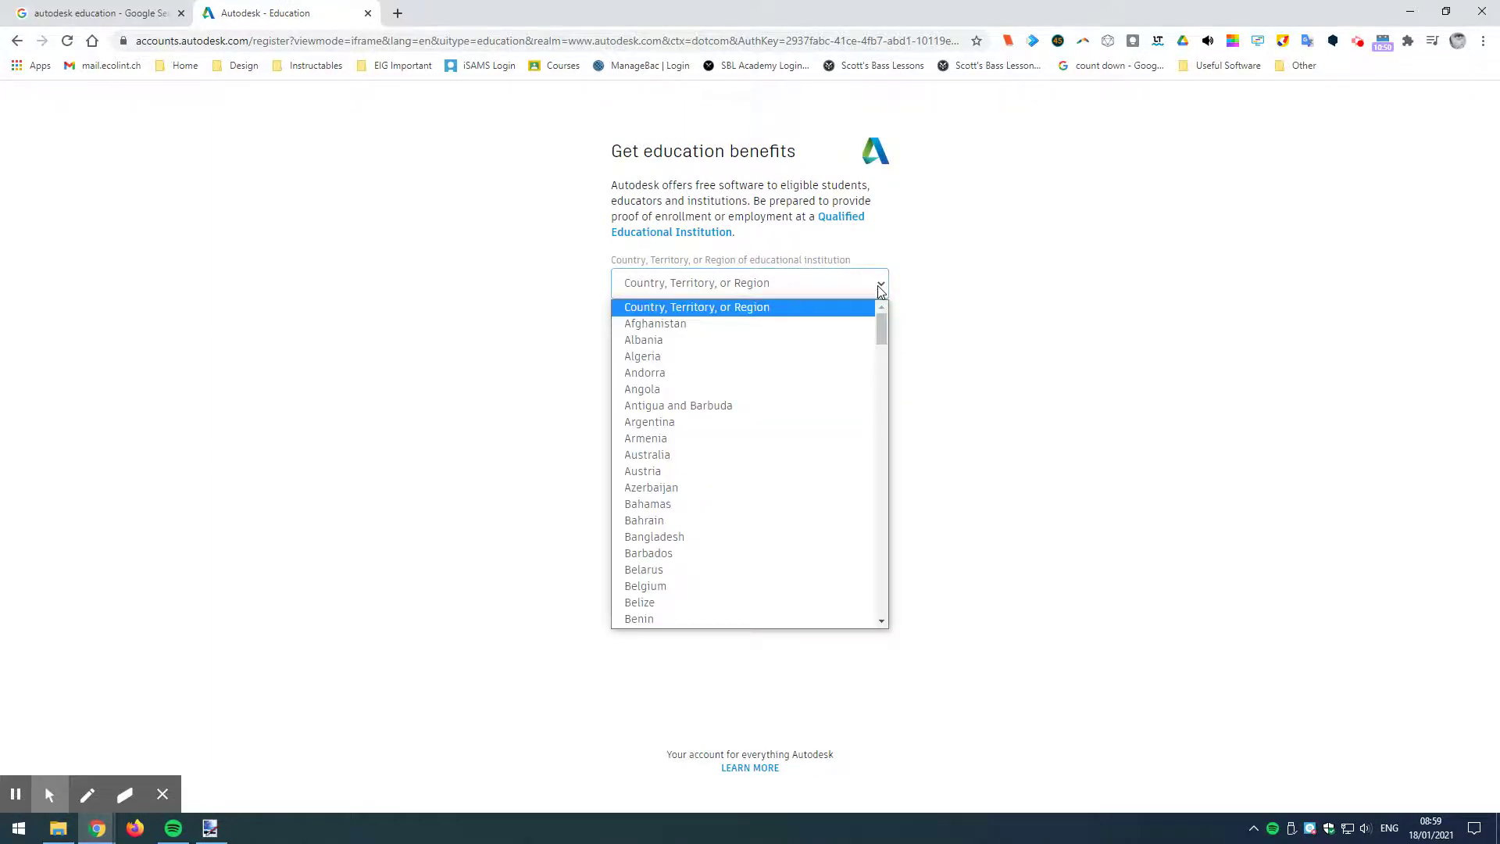
pyautogui.scroll(-20, 767, 402)
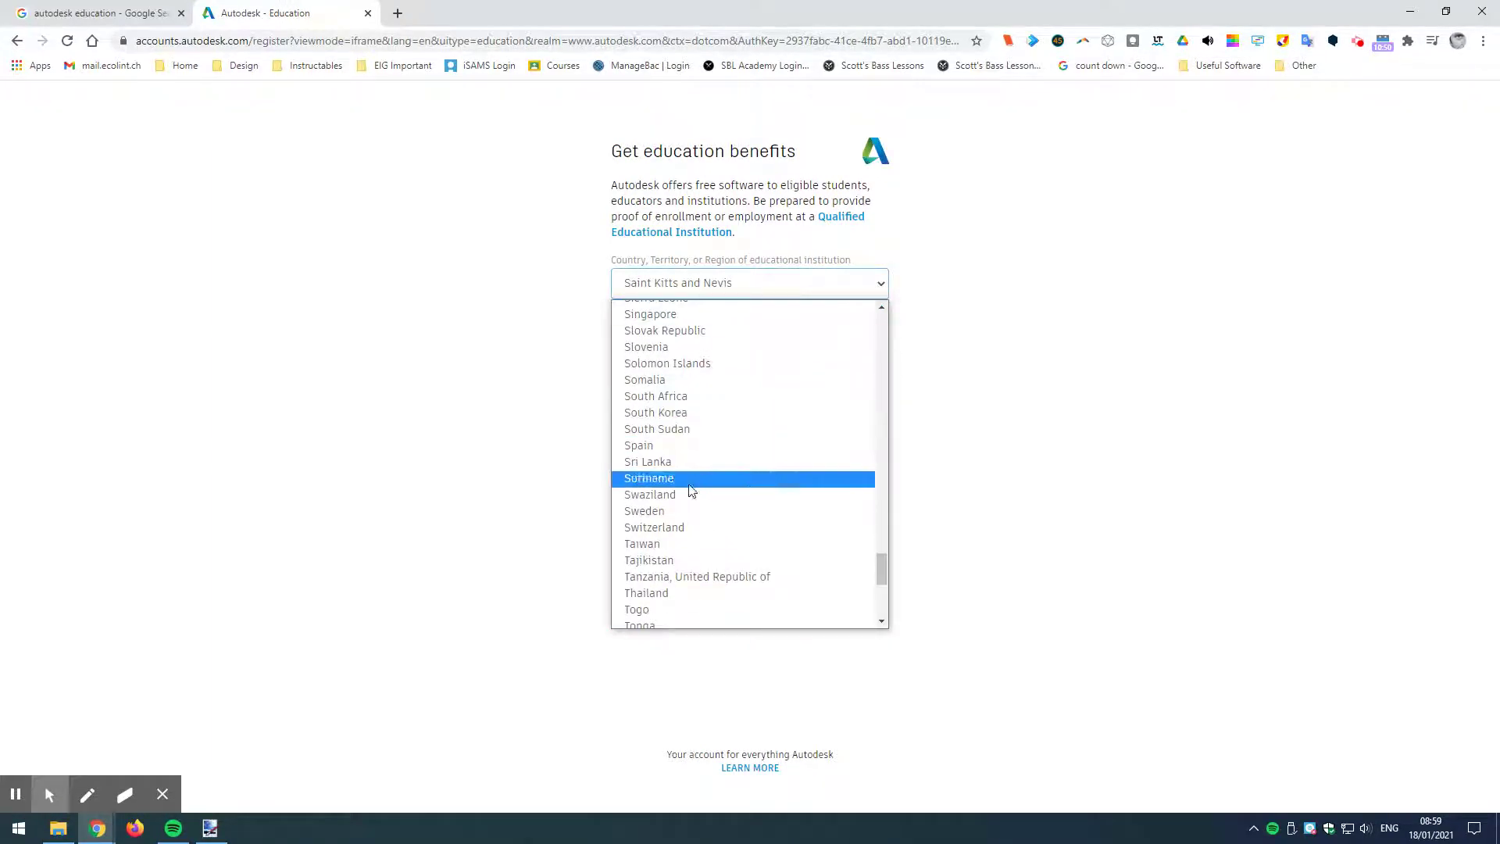
pyautogui.click(703, 526)
pyautogui.click(725, 341)
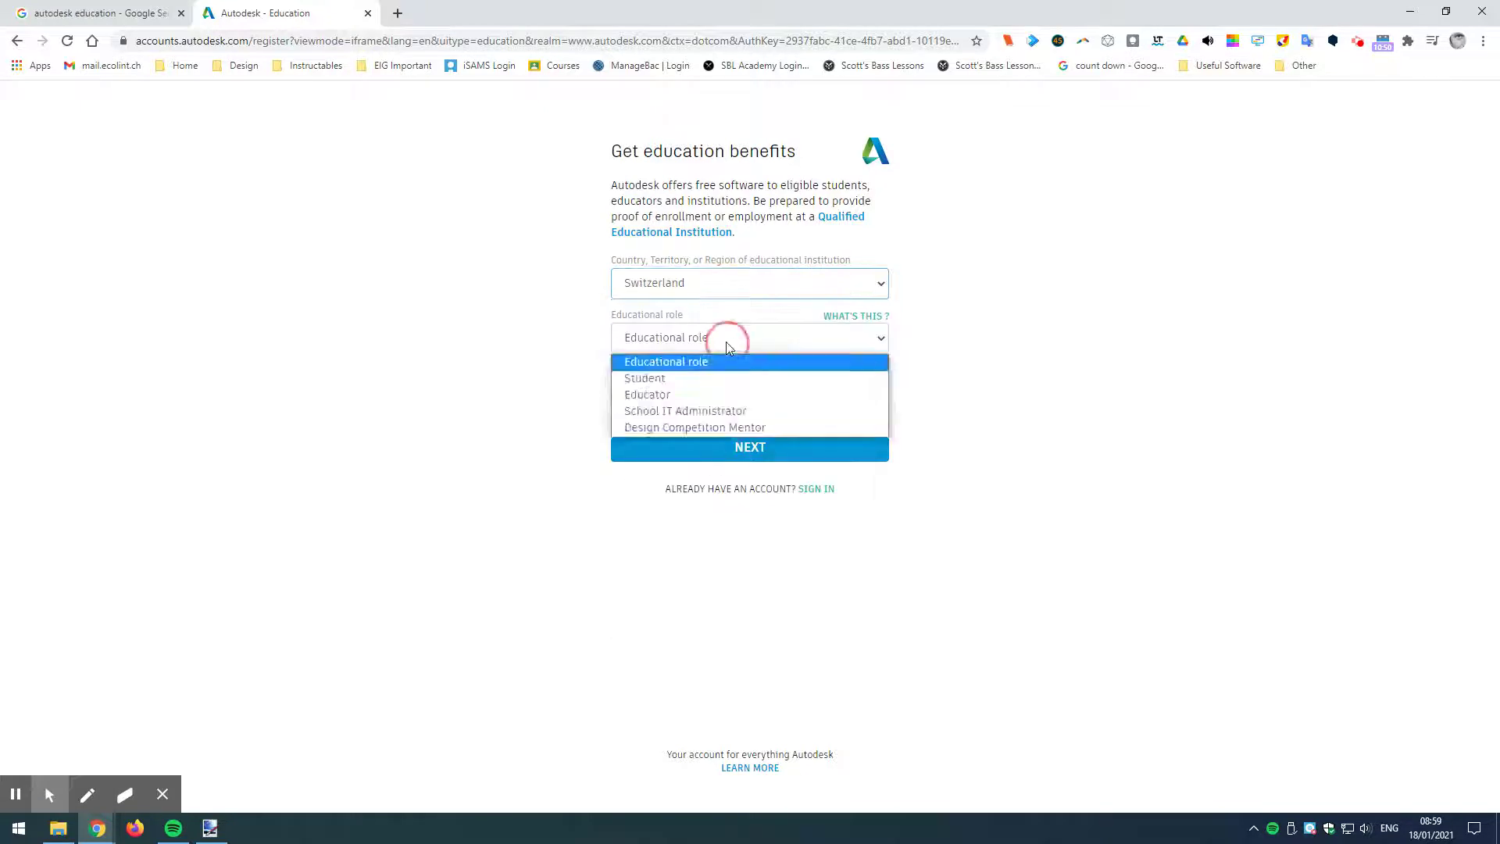
pyautogui.click(702, 378)
pyautogui.click(702, 397)
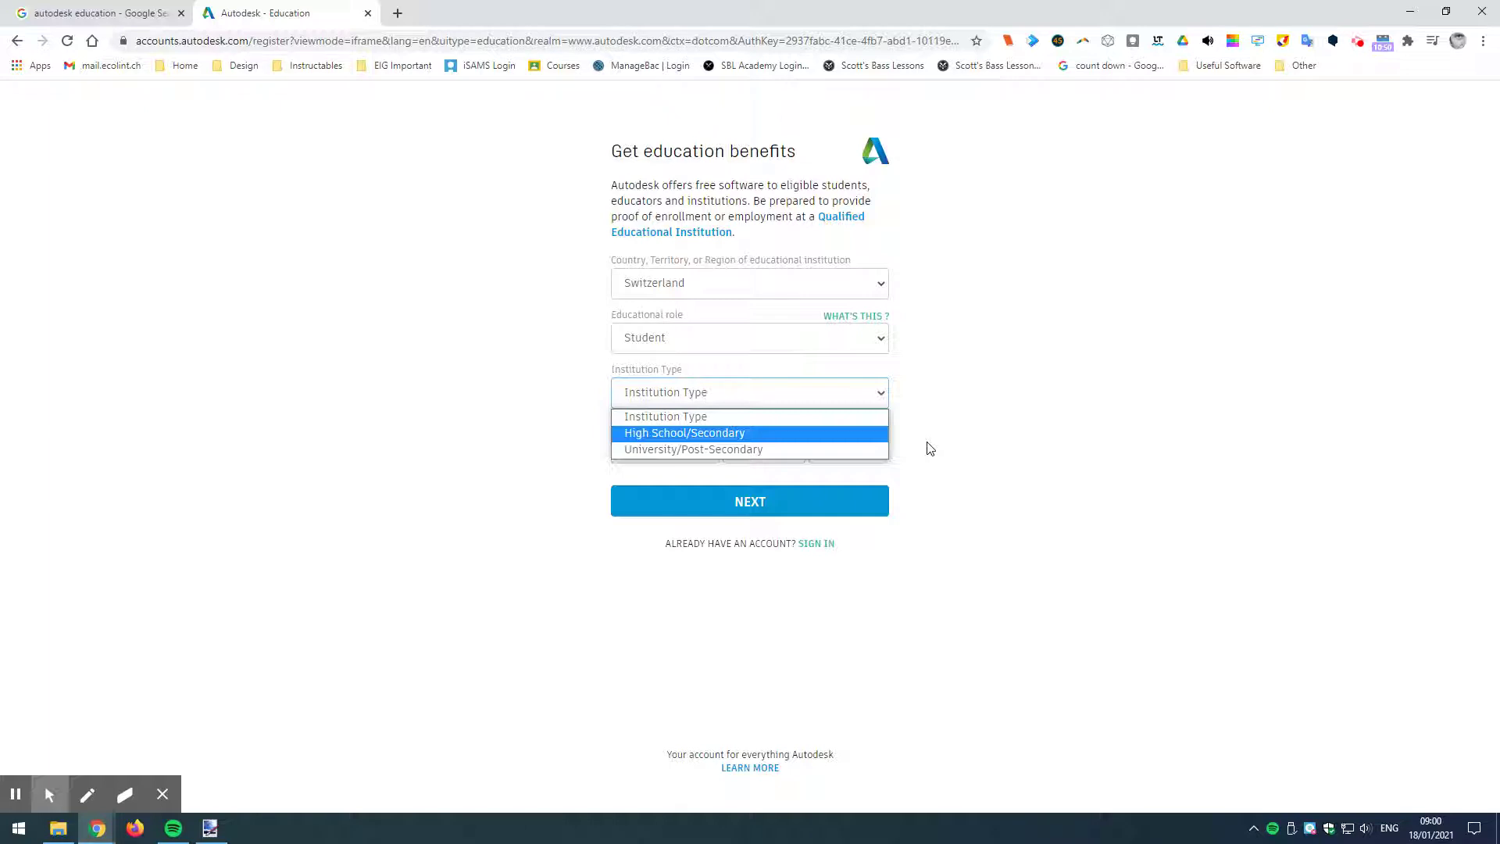
pyautogui.click(707, 450)
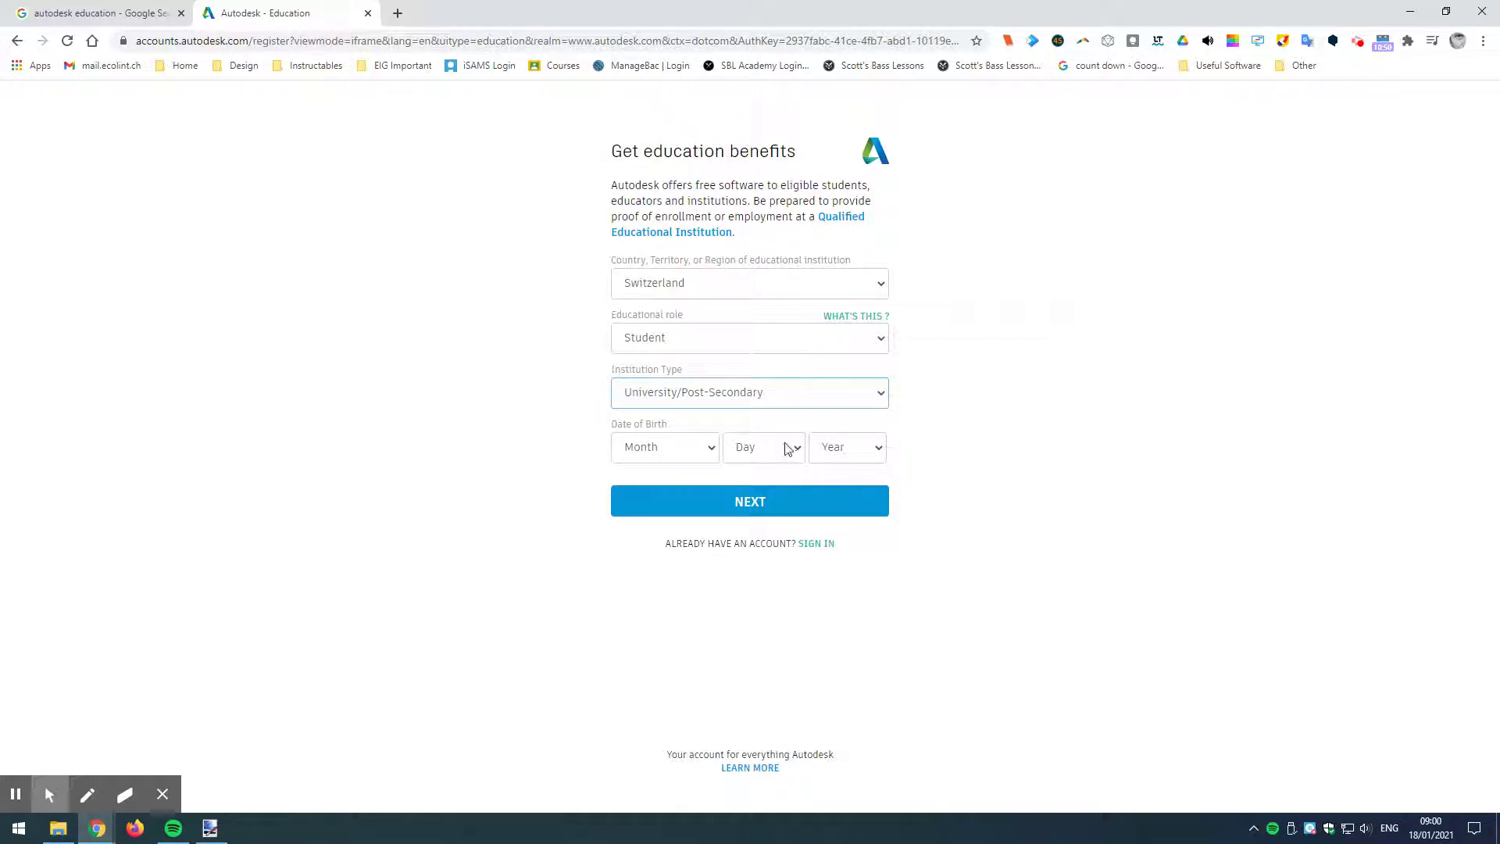
# Step: Enter date of birth January 1, 2005 and continue to account creation
pyautogui.click(710, 452)
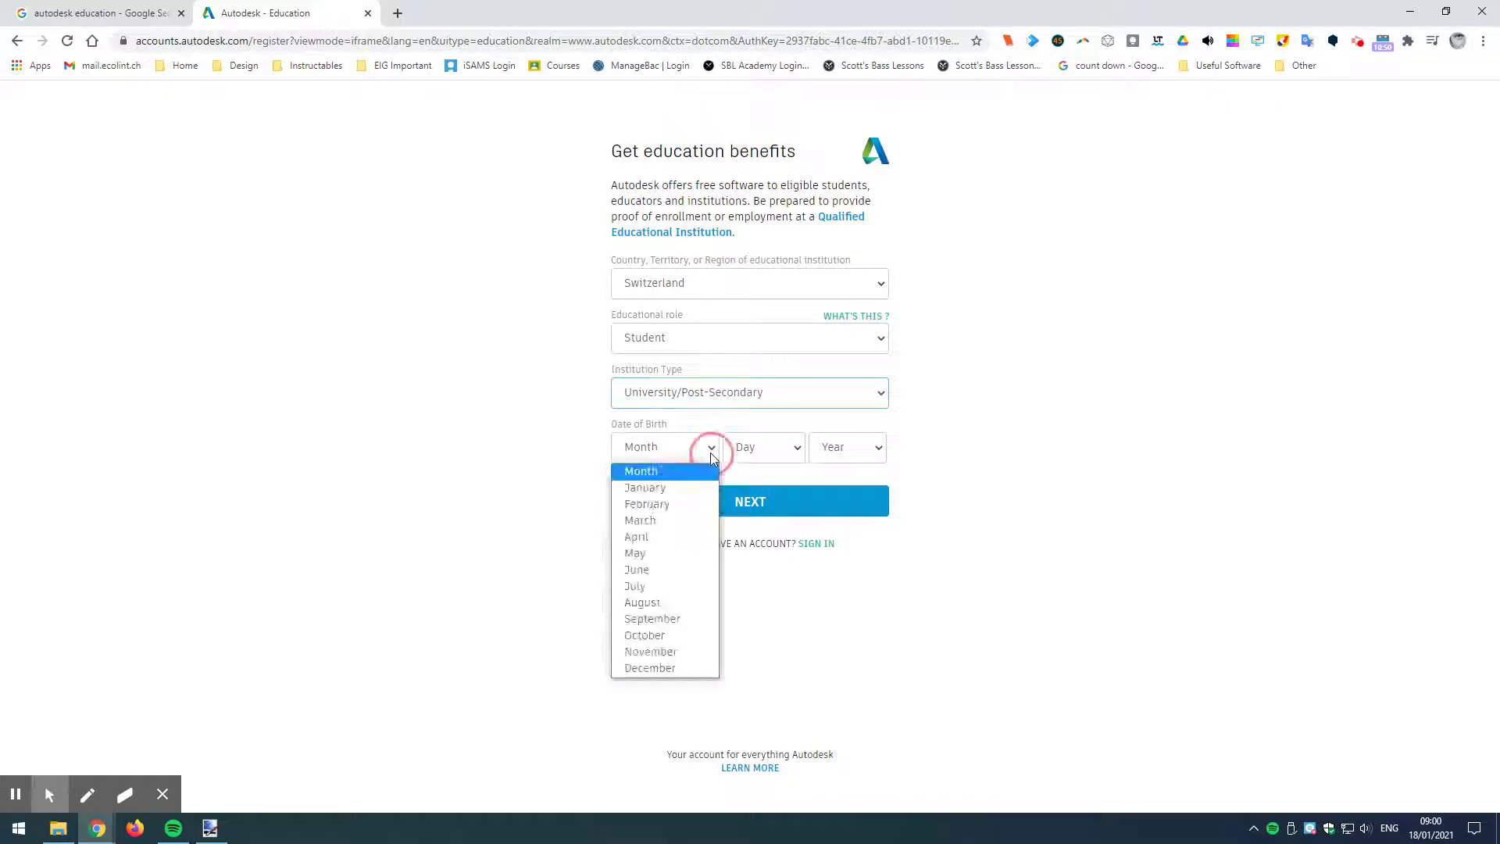
pyautogui.click(677, 487)
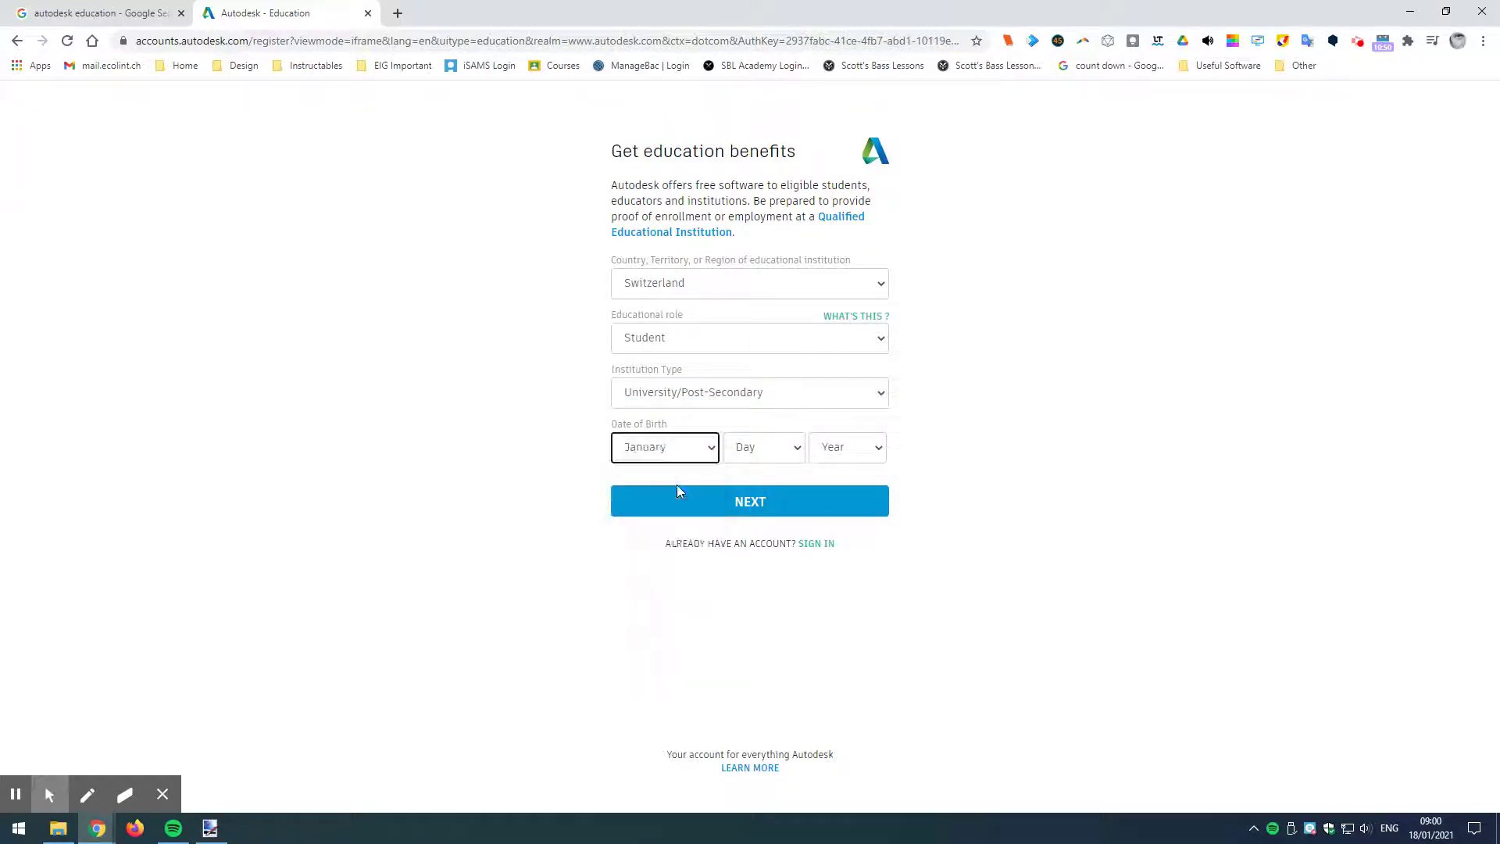
pyautogui.click(787, 452)
pyautogui.click(762, 495)
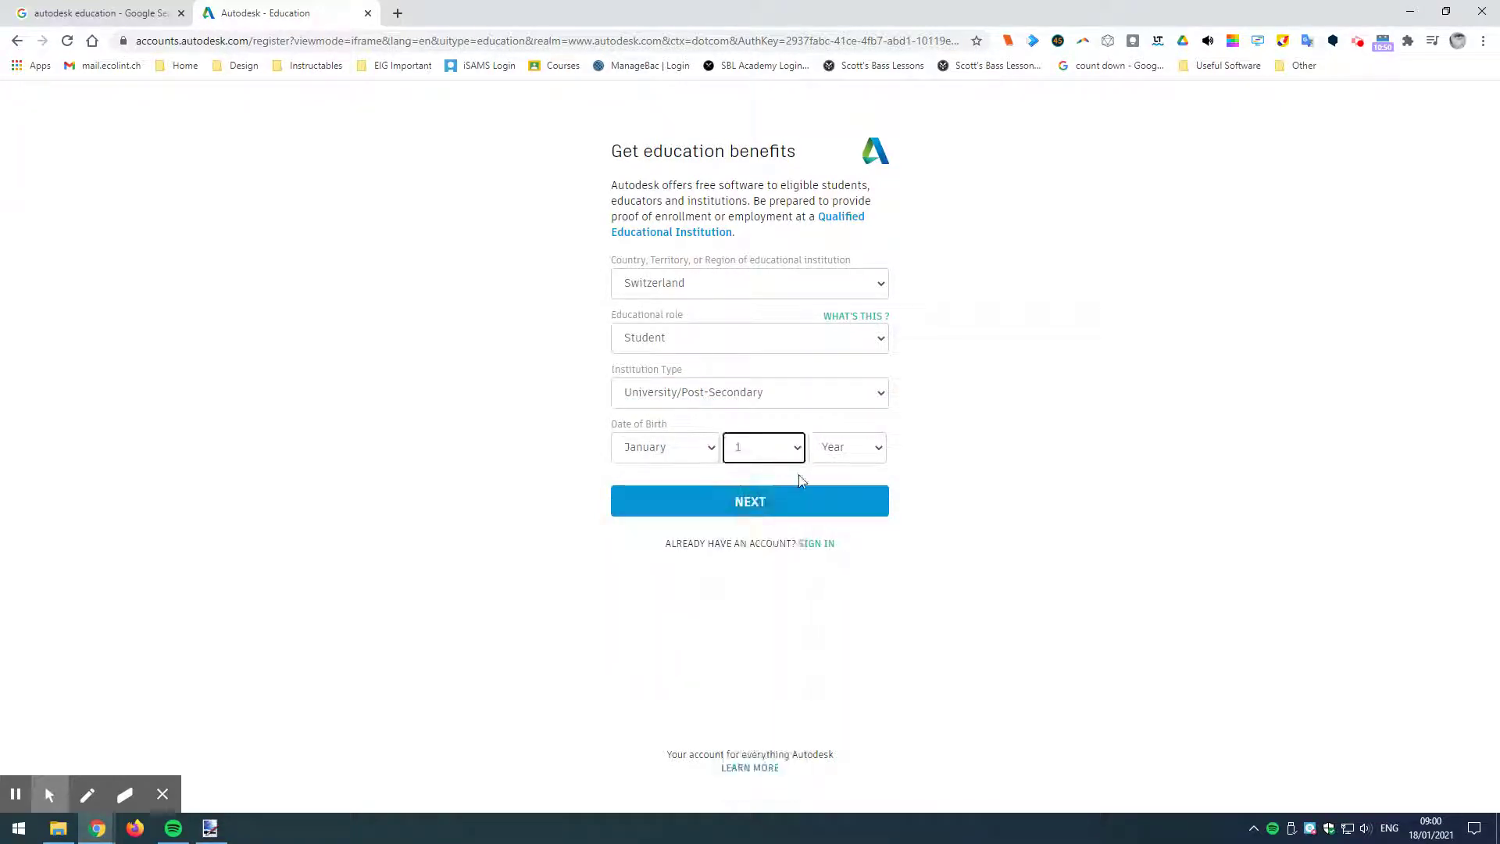
pyautogui.click(879, 458)
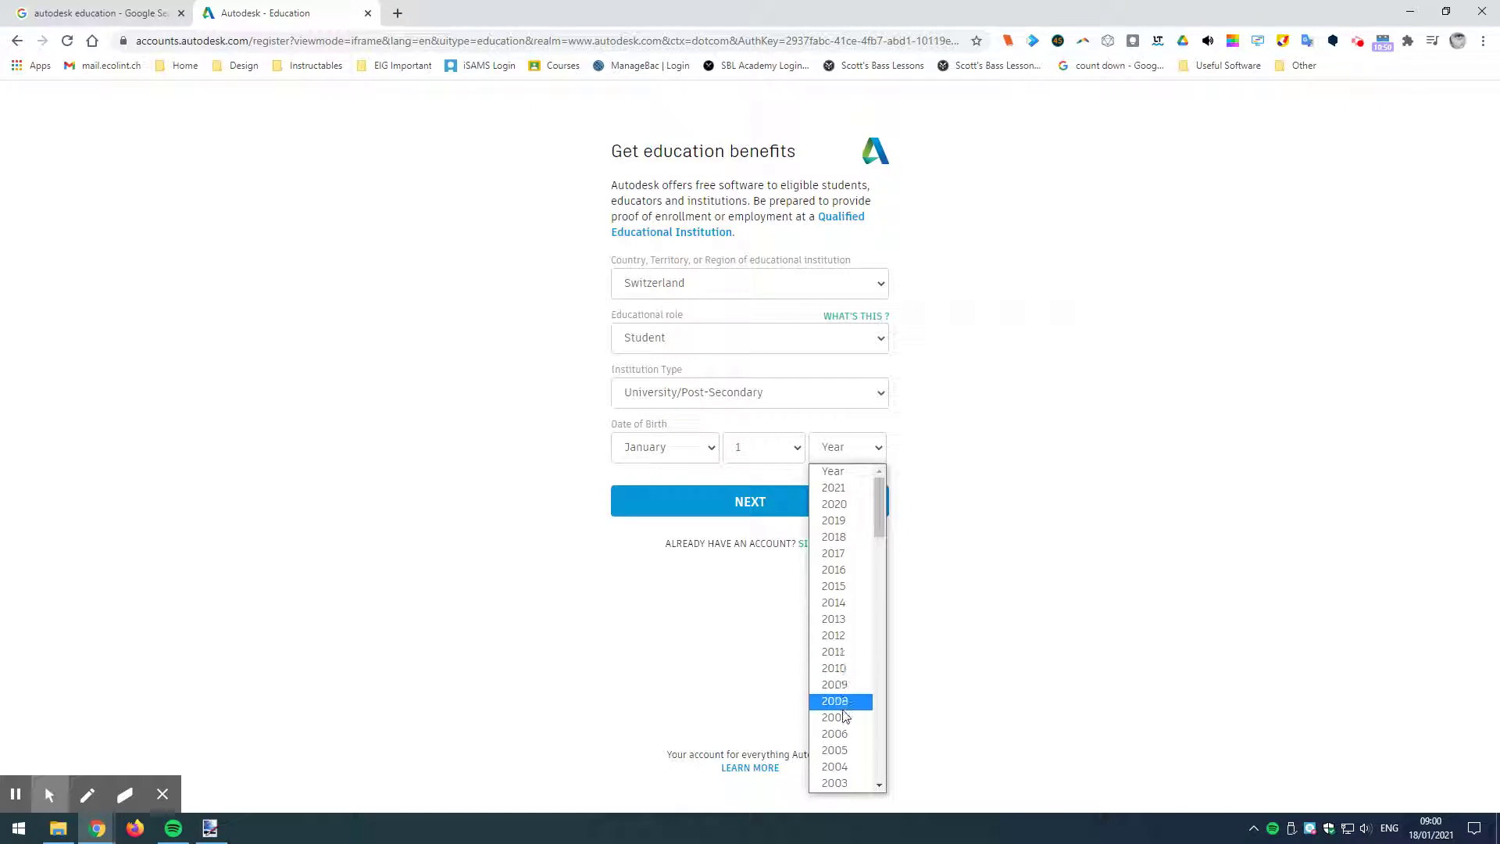
pyautogui.click(855, 750)
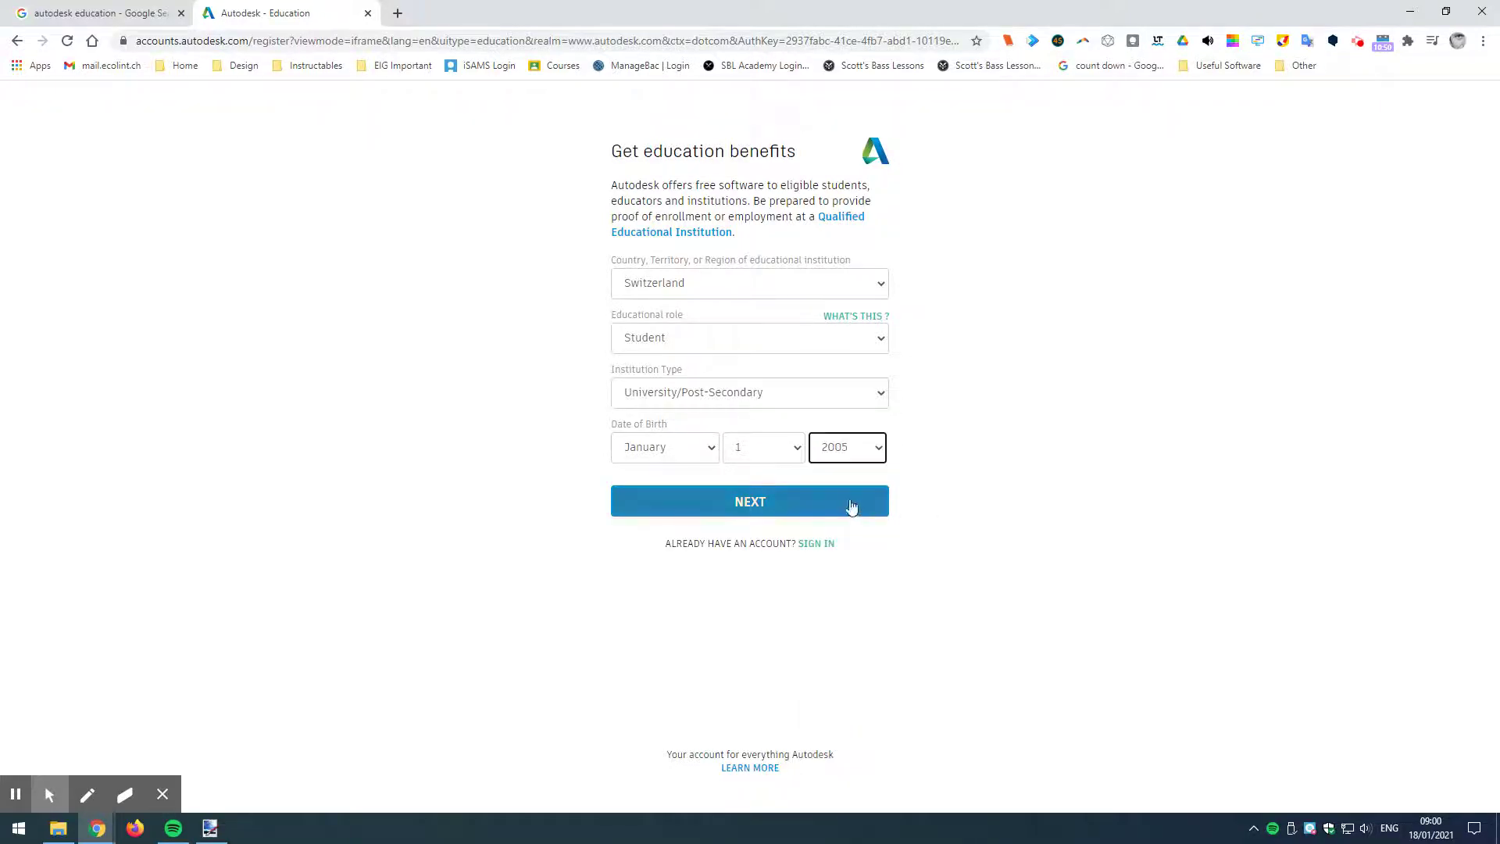
pyautogui.click(790, 506)
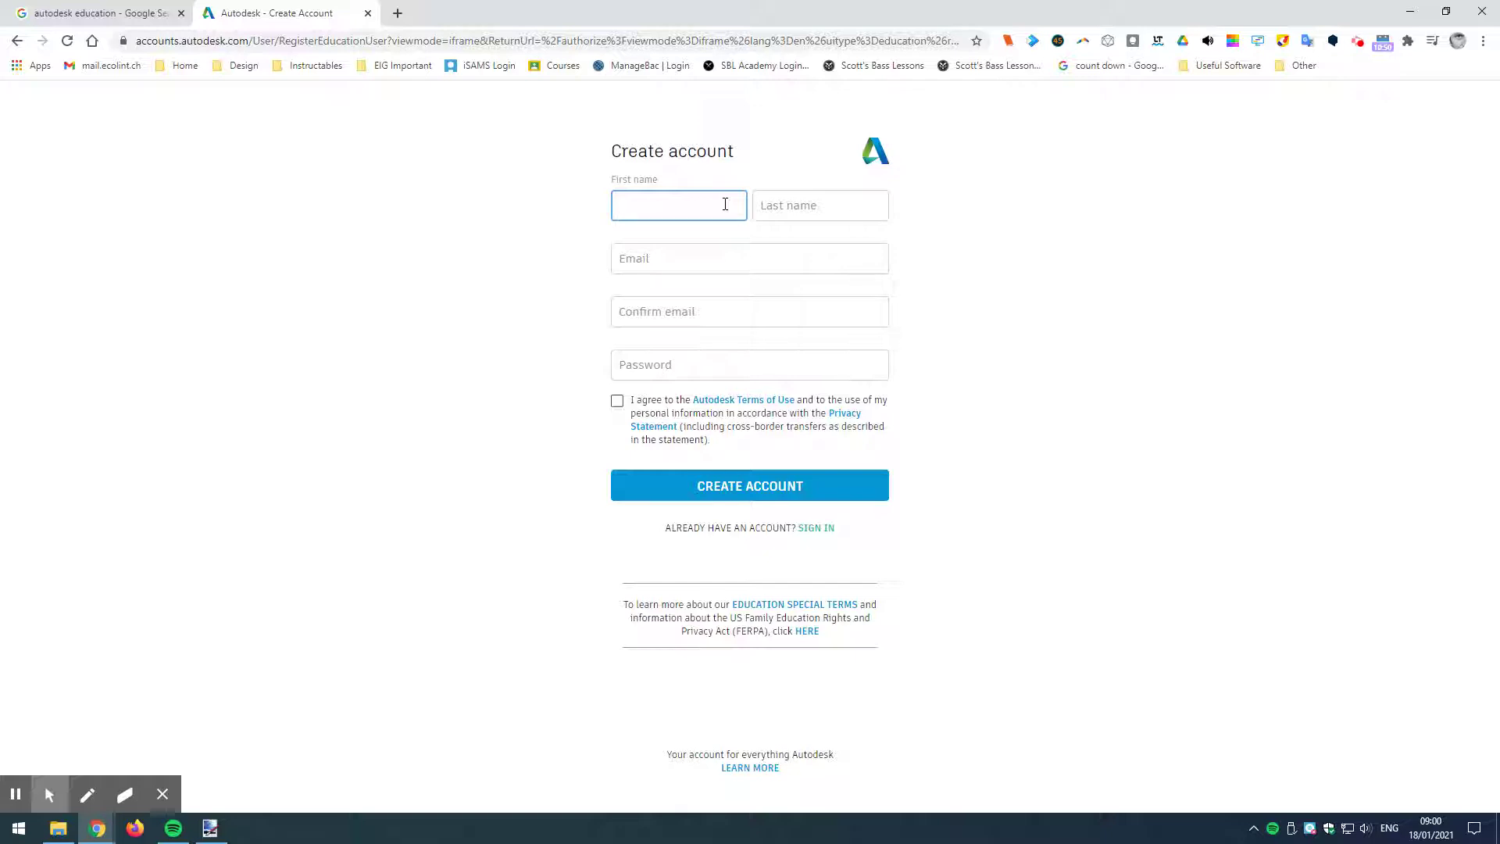
# Step: Enter your first and last name, school e-mail and password, accept the terms, and create the account
pyautogui.write('aida')
pyautogui.write('A')
pyautogui.press('End')
pyautogui.press('Tab')
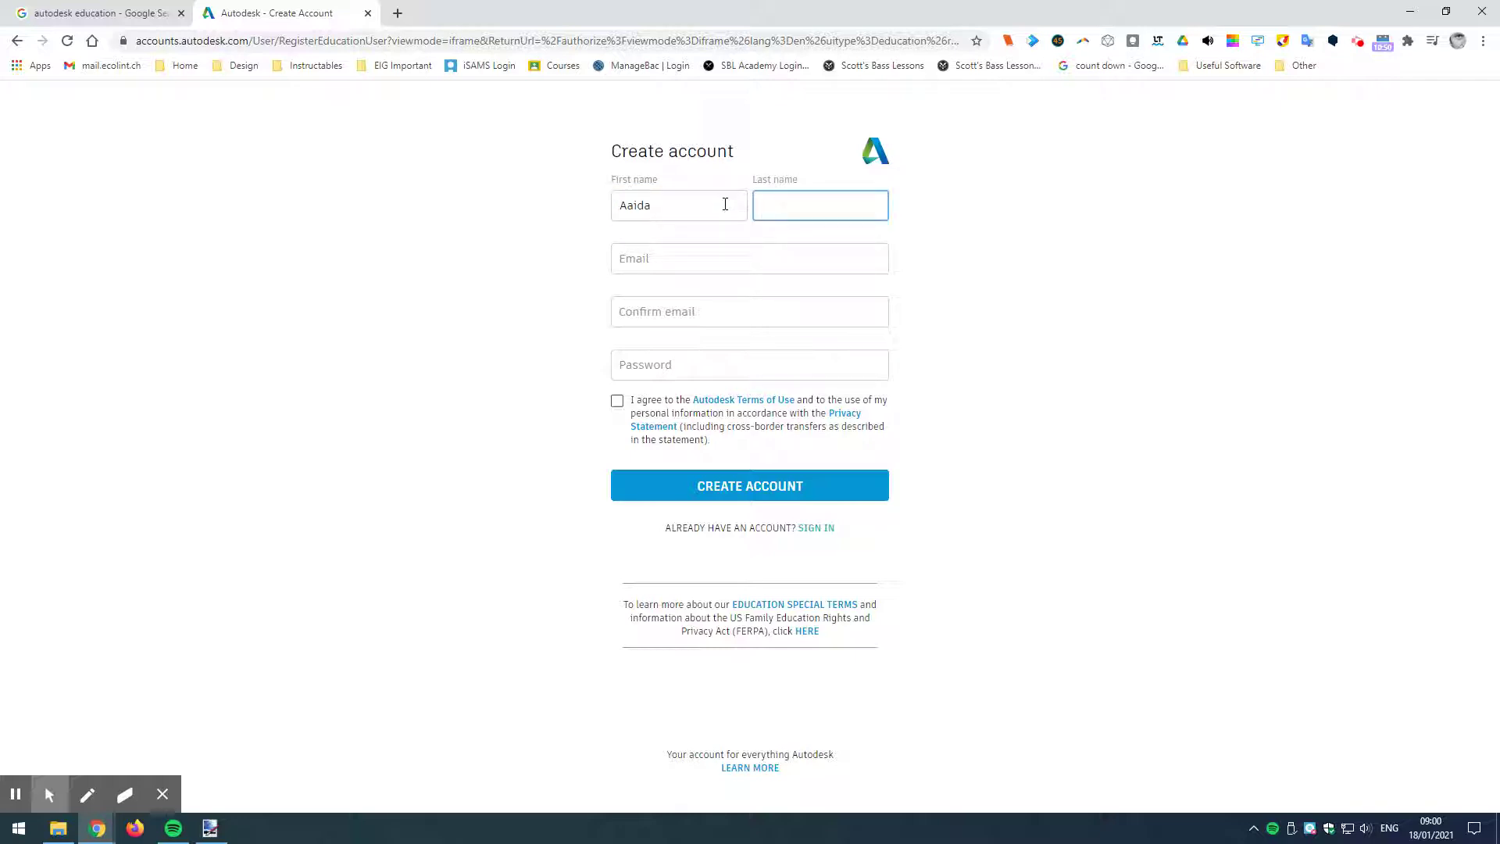
pyautogui.hotkey('shift', 'Tab')
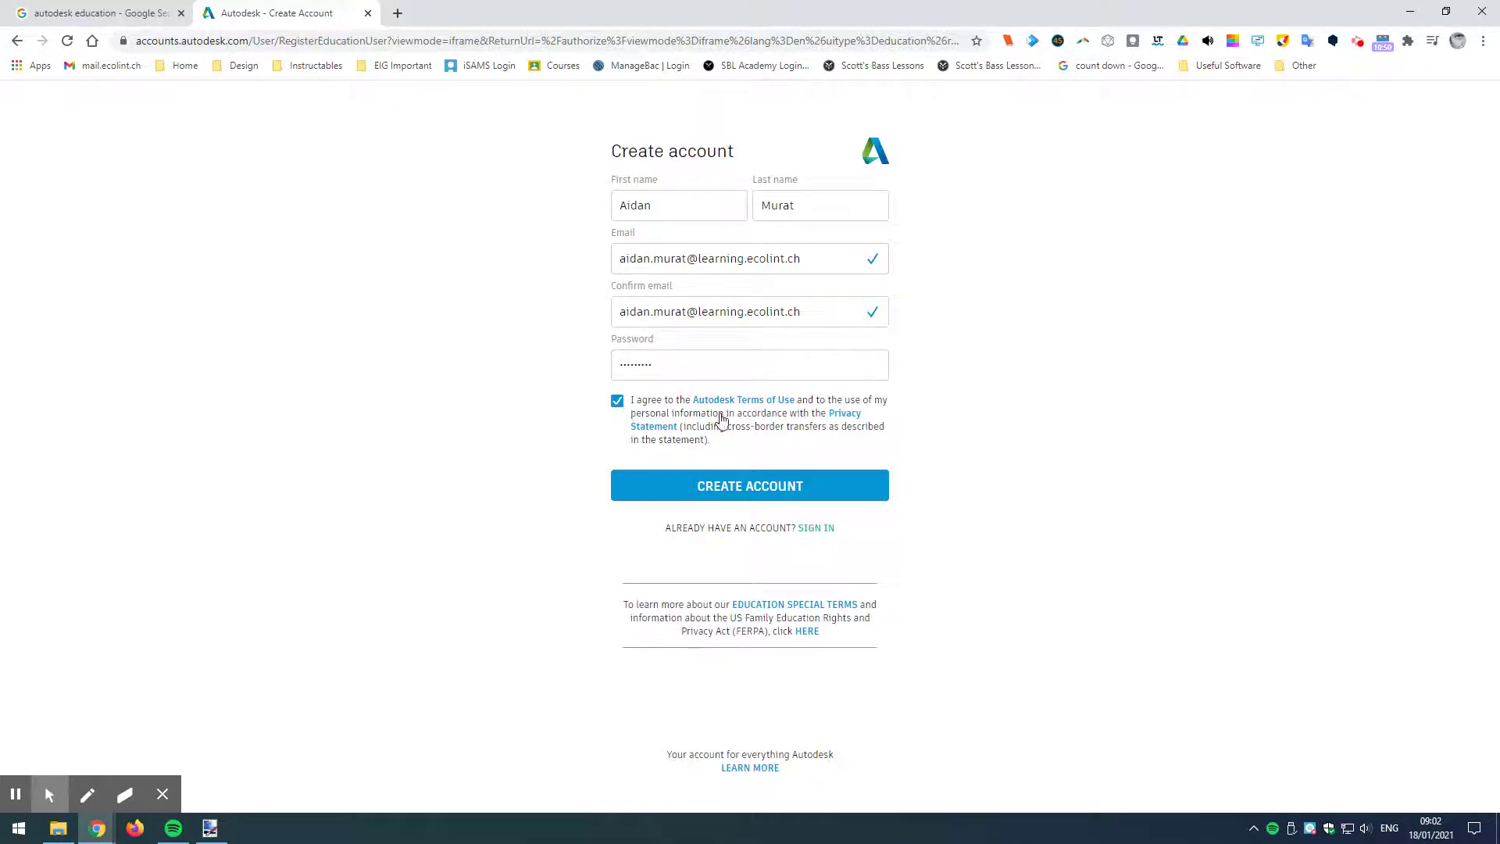
pyautogui.click(744, 494)
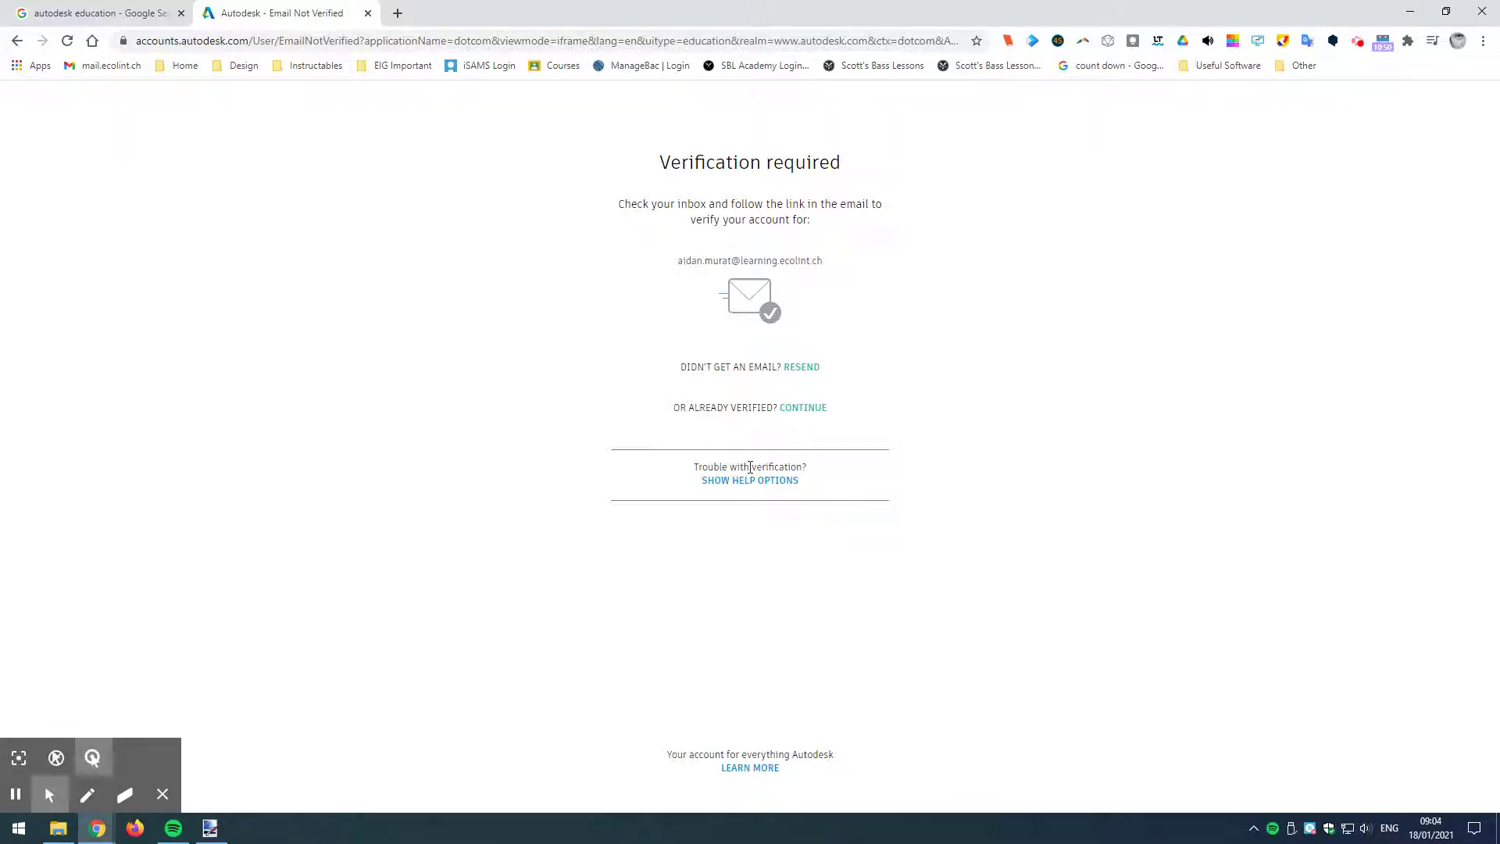
# Step: Confirm the e-mail is verified and continue to the 'Just one more step' form
pyautogui.click(803, 409)
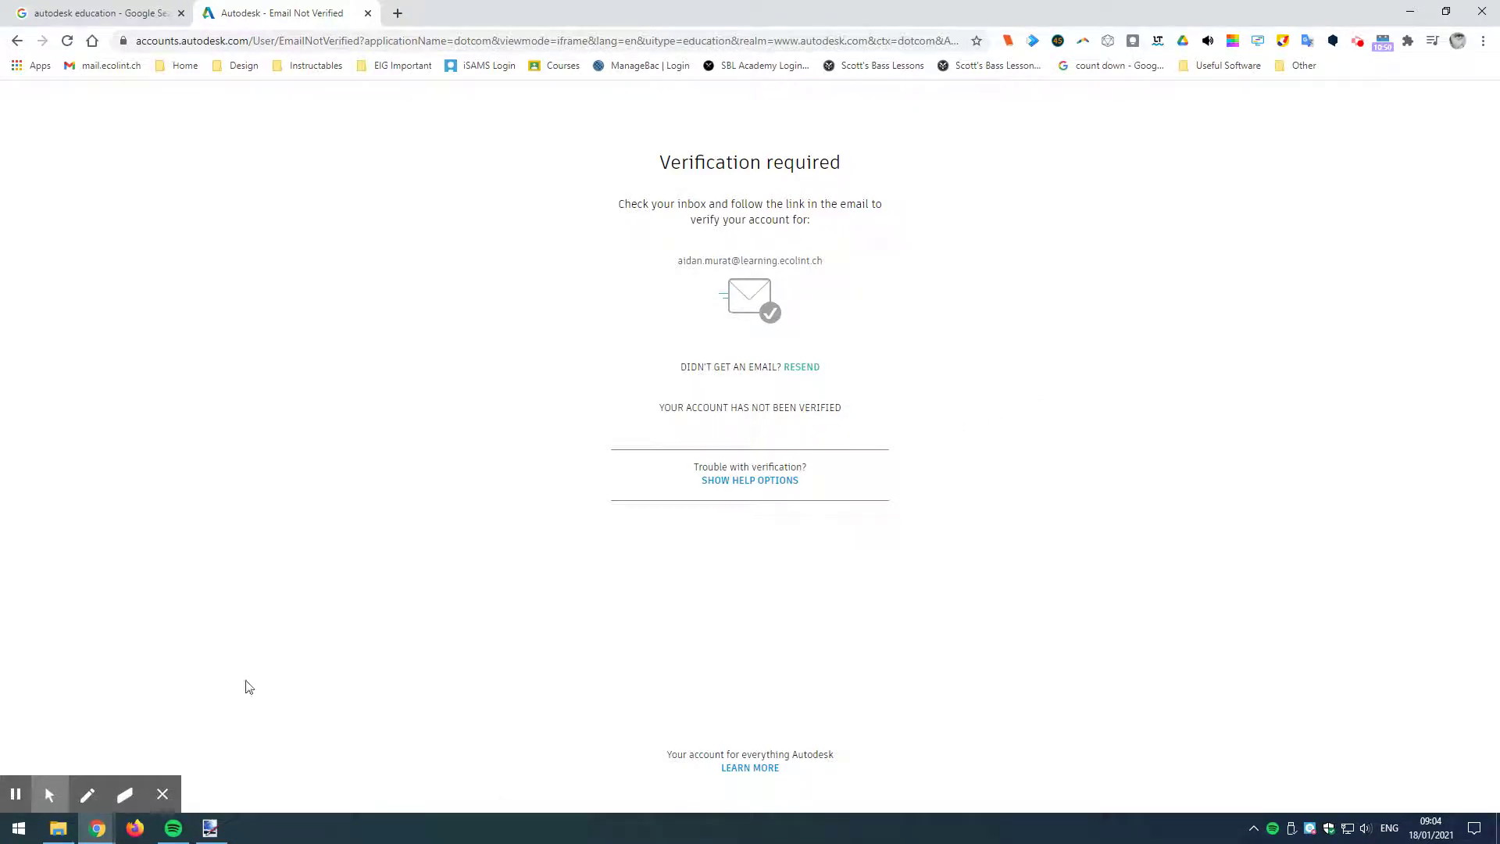
pyautogui.click(16, 796)
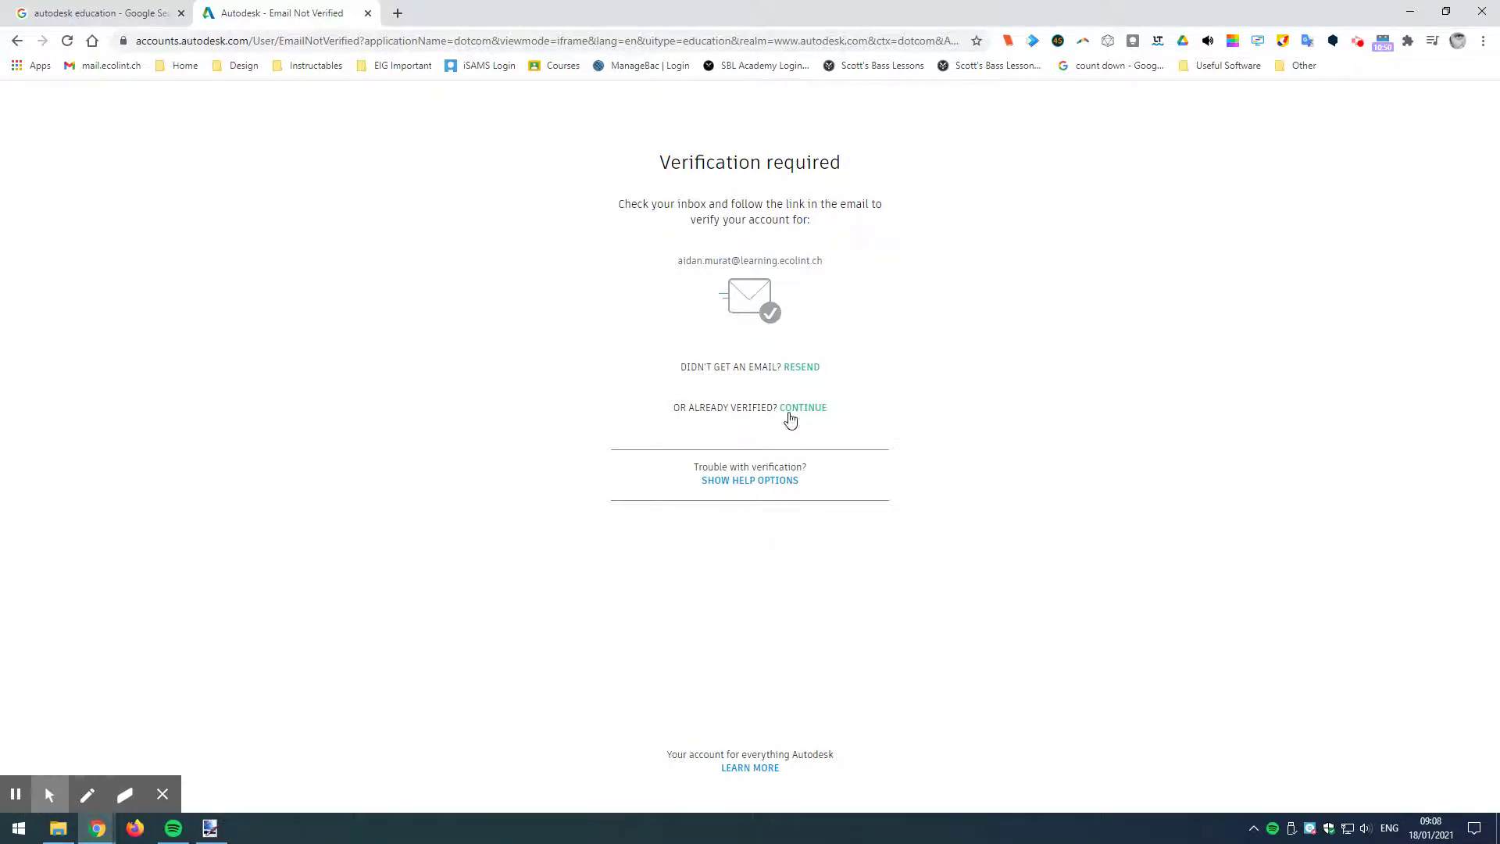
pyautogui.click(790, 421)
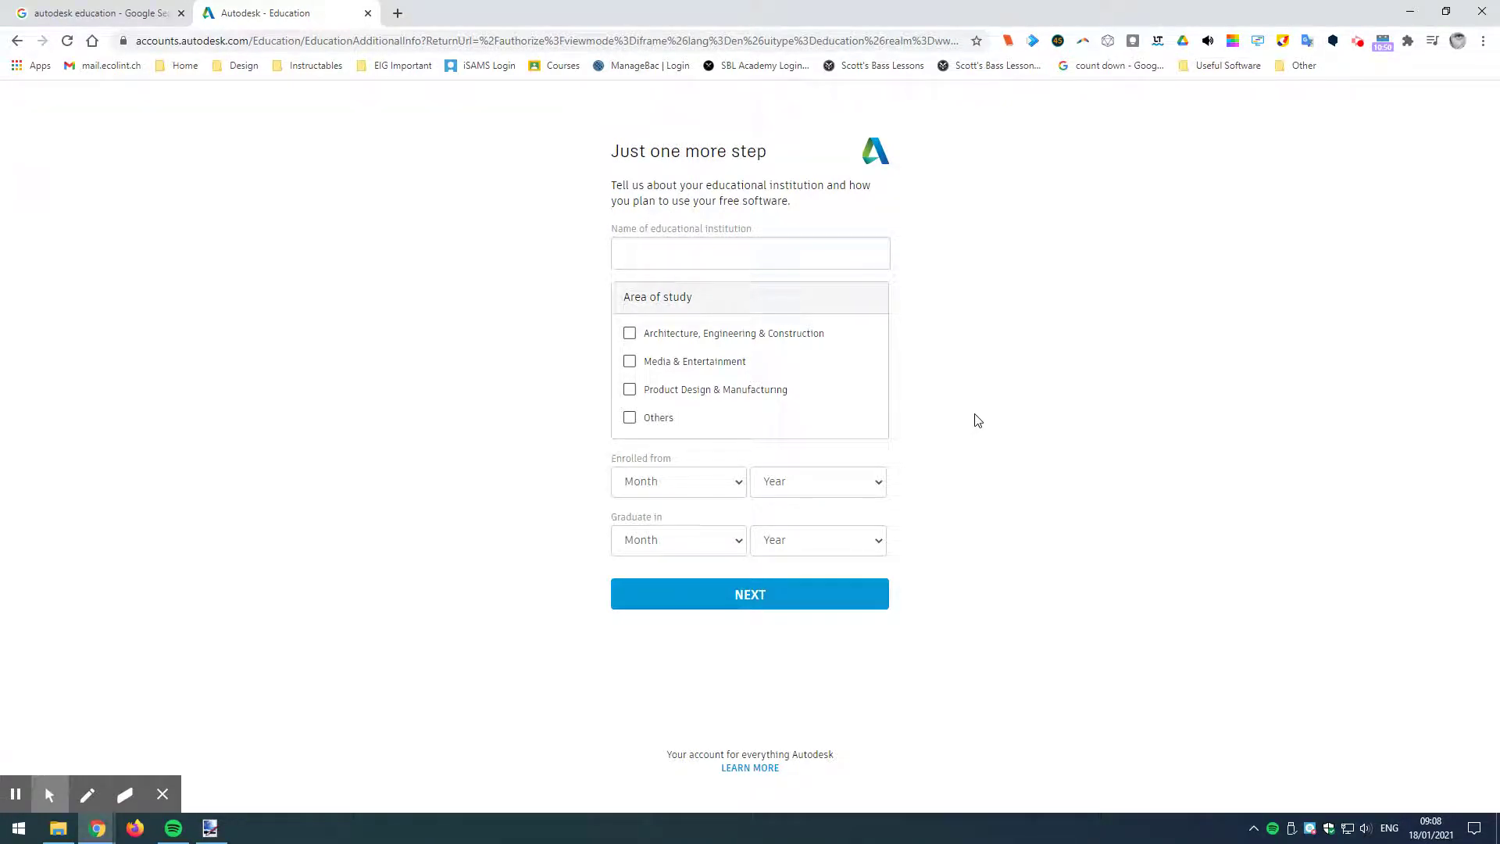
# Step: Choose Campus Des Nations as the institution and Product Design & Manufacturing as study area
pyautogui.click(683, 250)
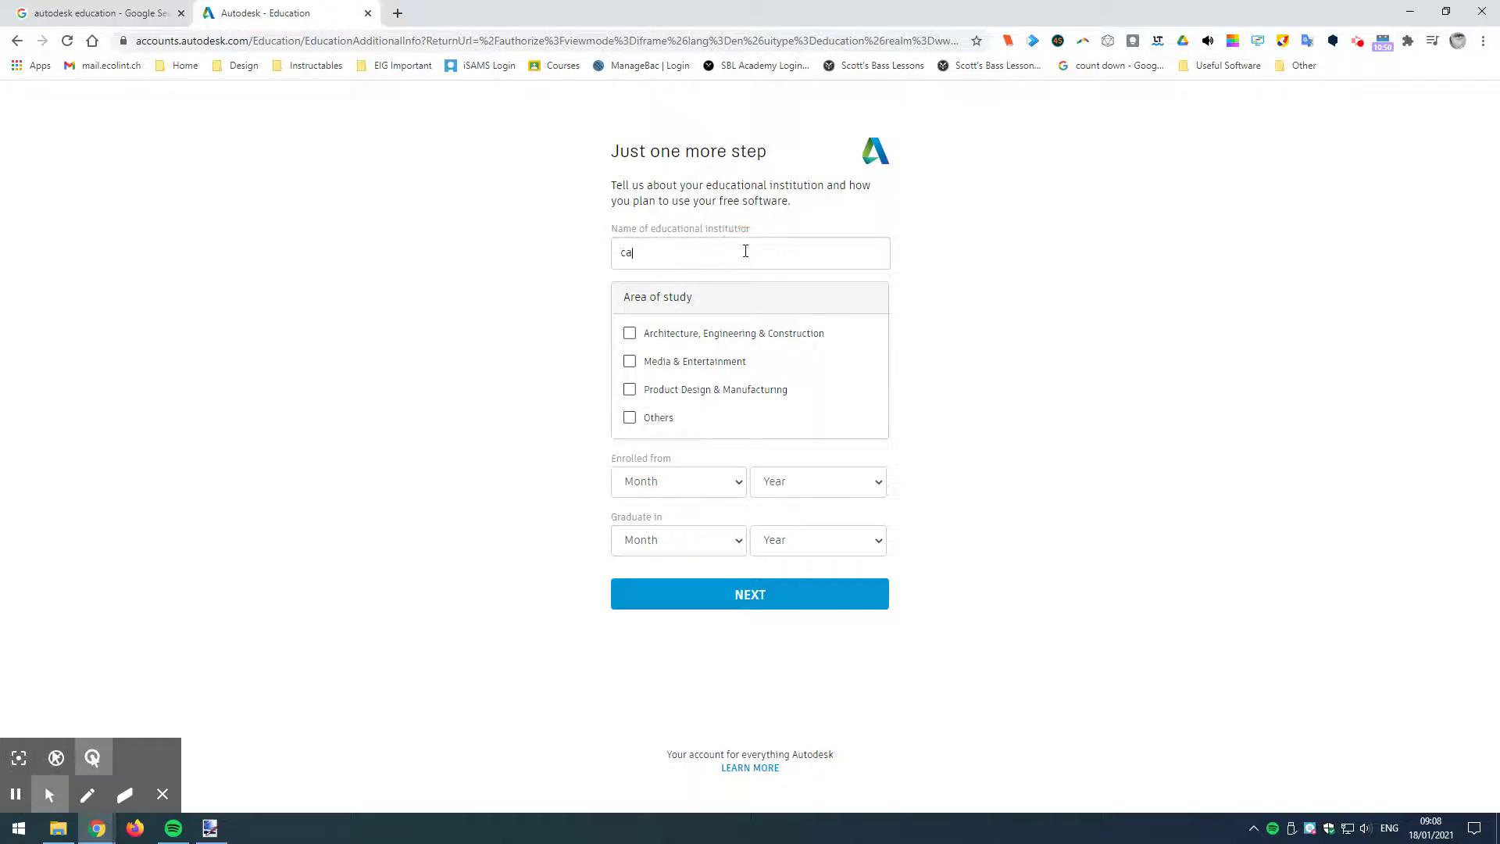
pyautogui.write('mpus')
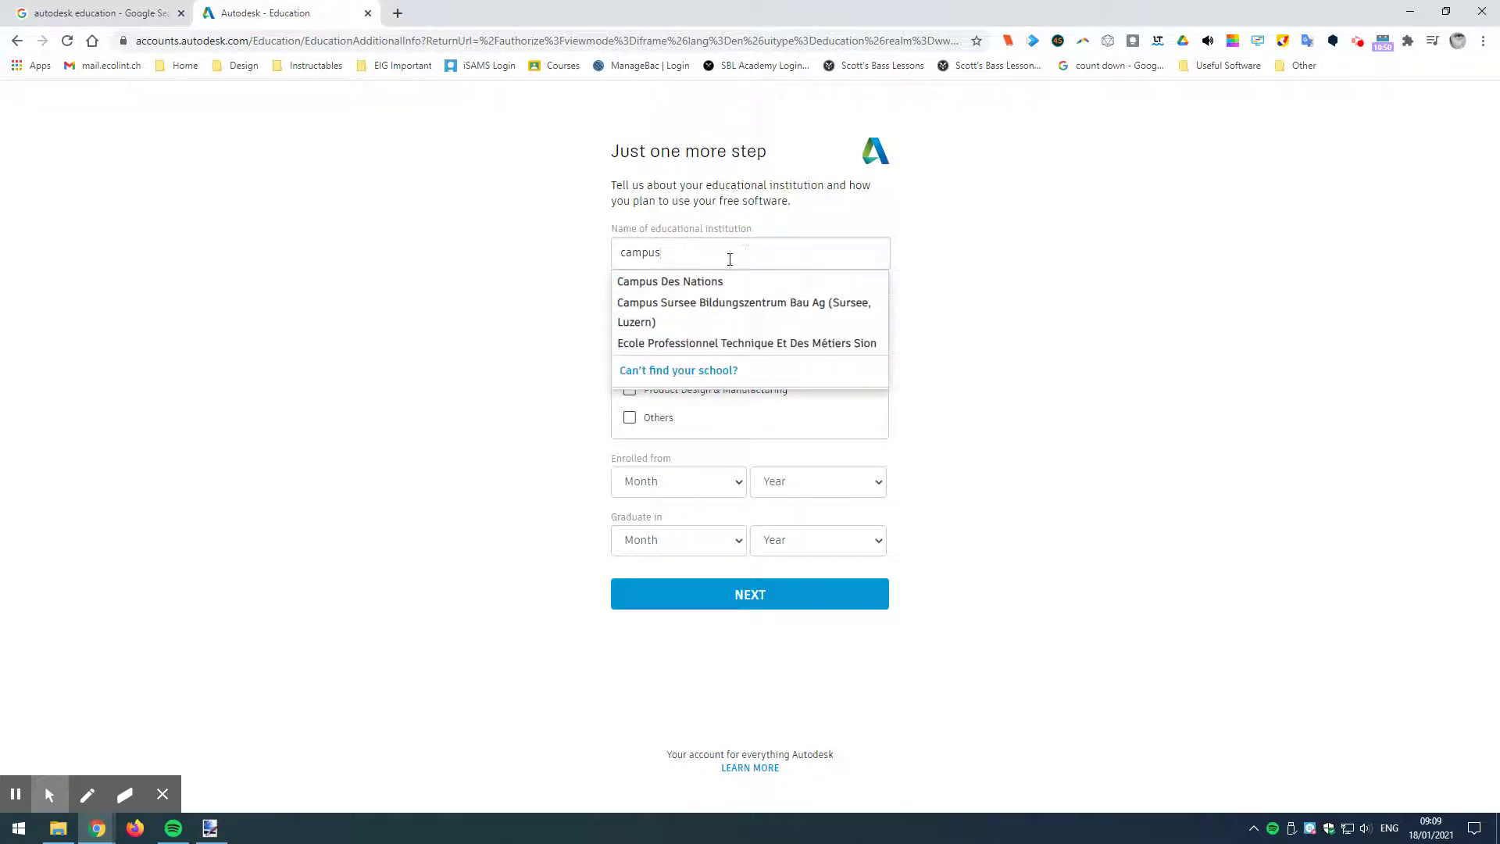
pyautogui.click(692, 283)
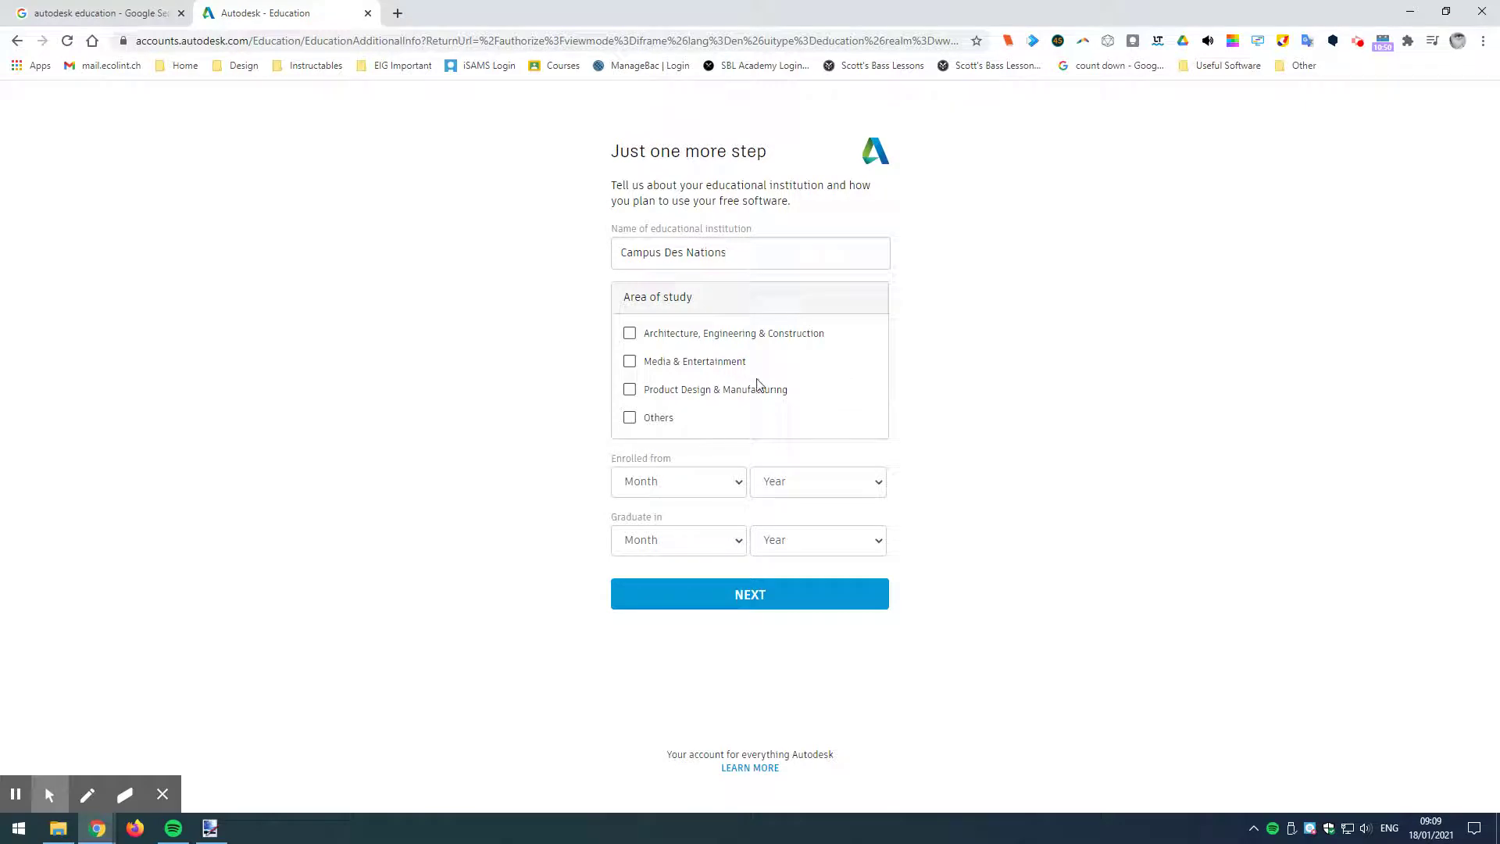
pyautogui.click(630, 392)
# Step: Set enrolment start to September 2020 and graduation to June 2023
pyautogui.click(742, 485)
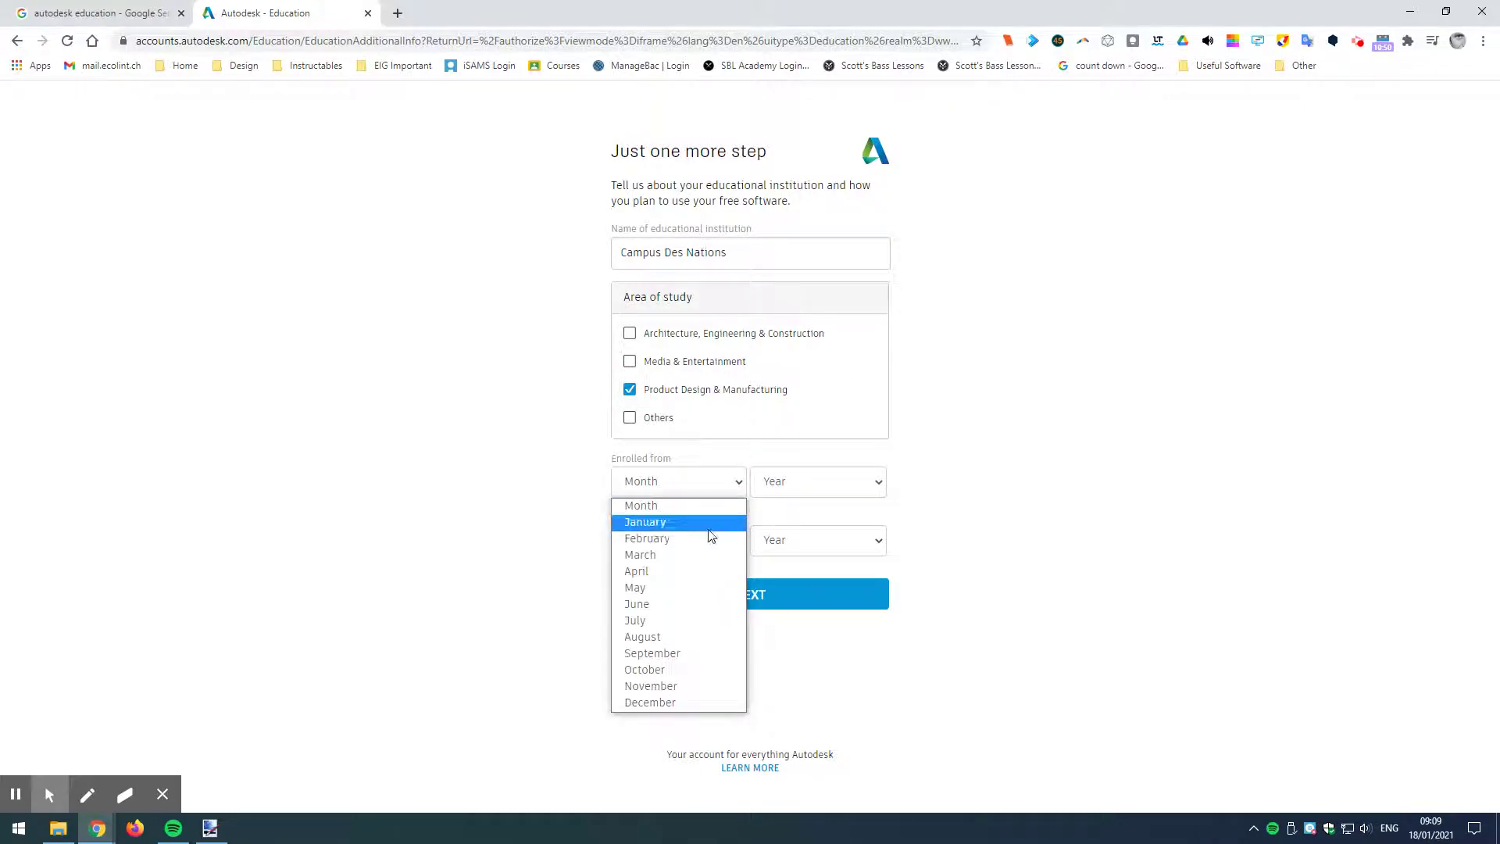
pyautogui.click(665, 653)
pyautogui.click(821, 481)
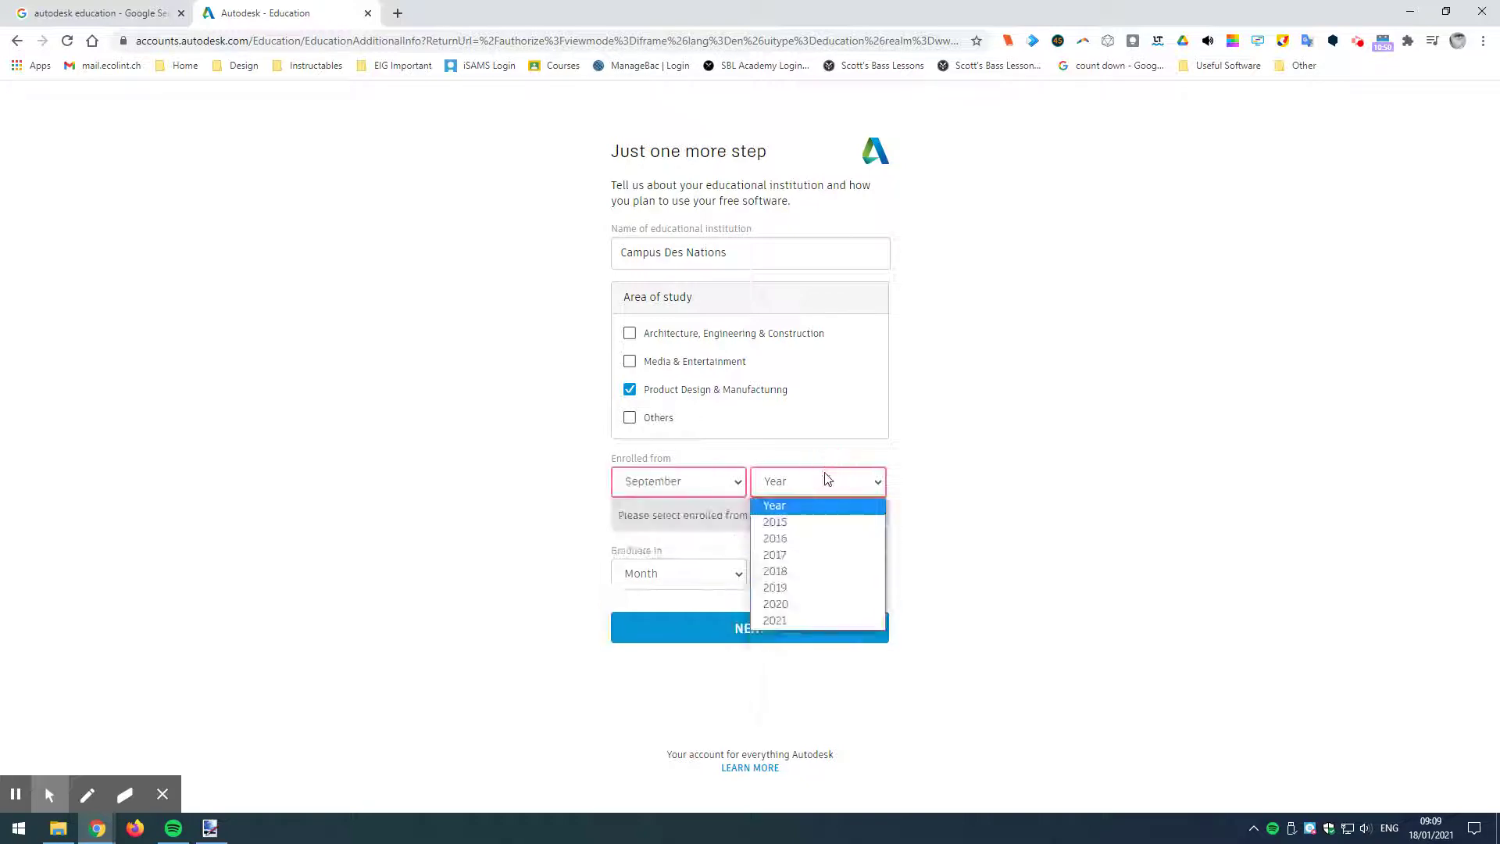
pyautogui.click(808, 603)
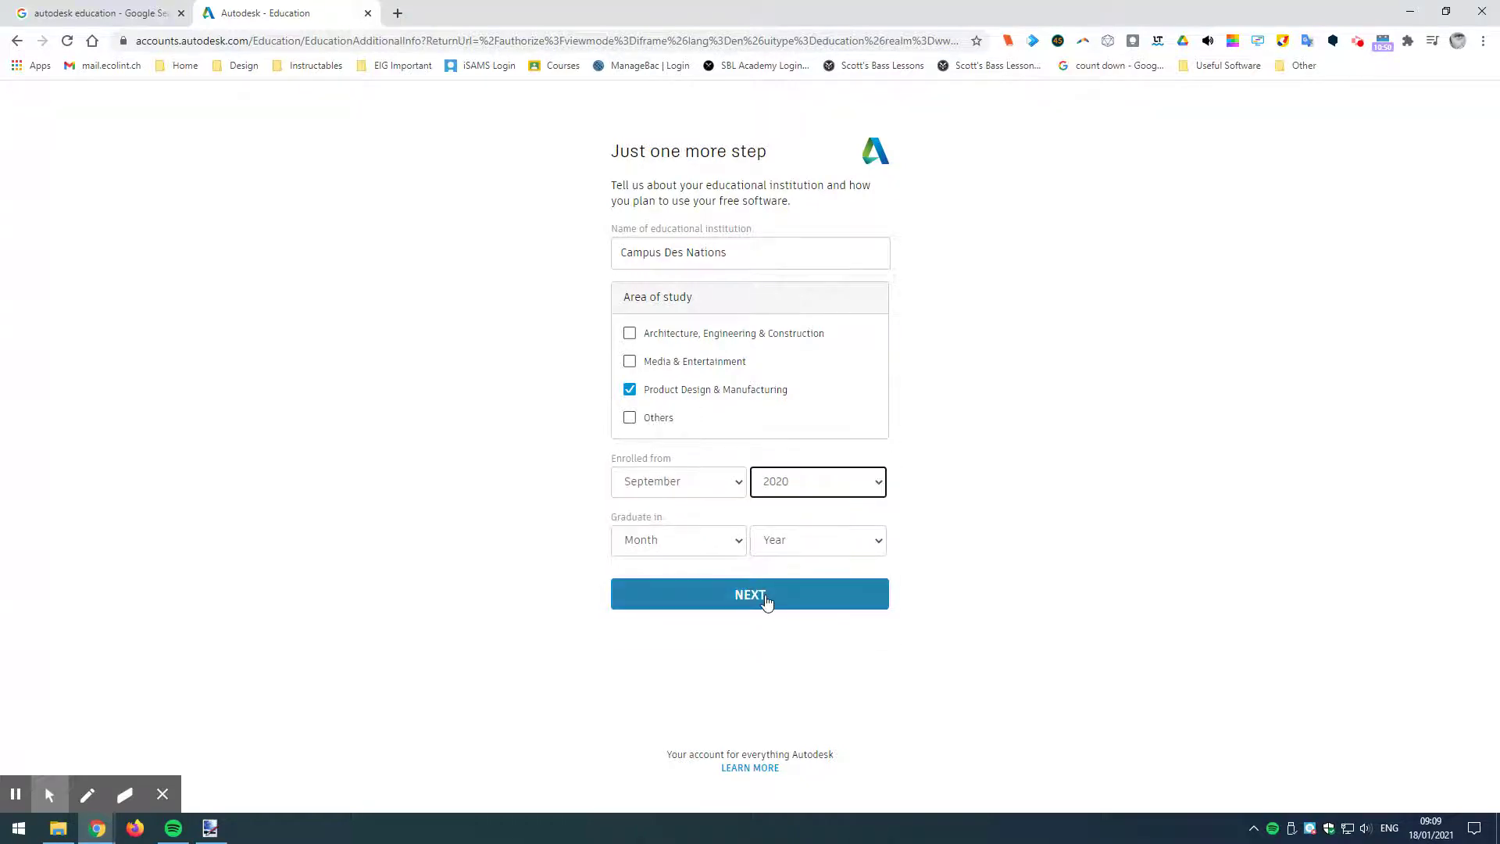
pyautogui.click(739, 546)
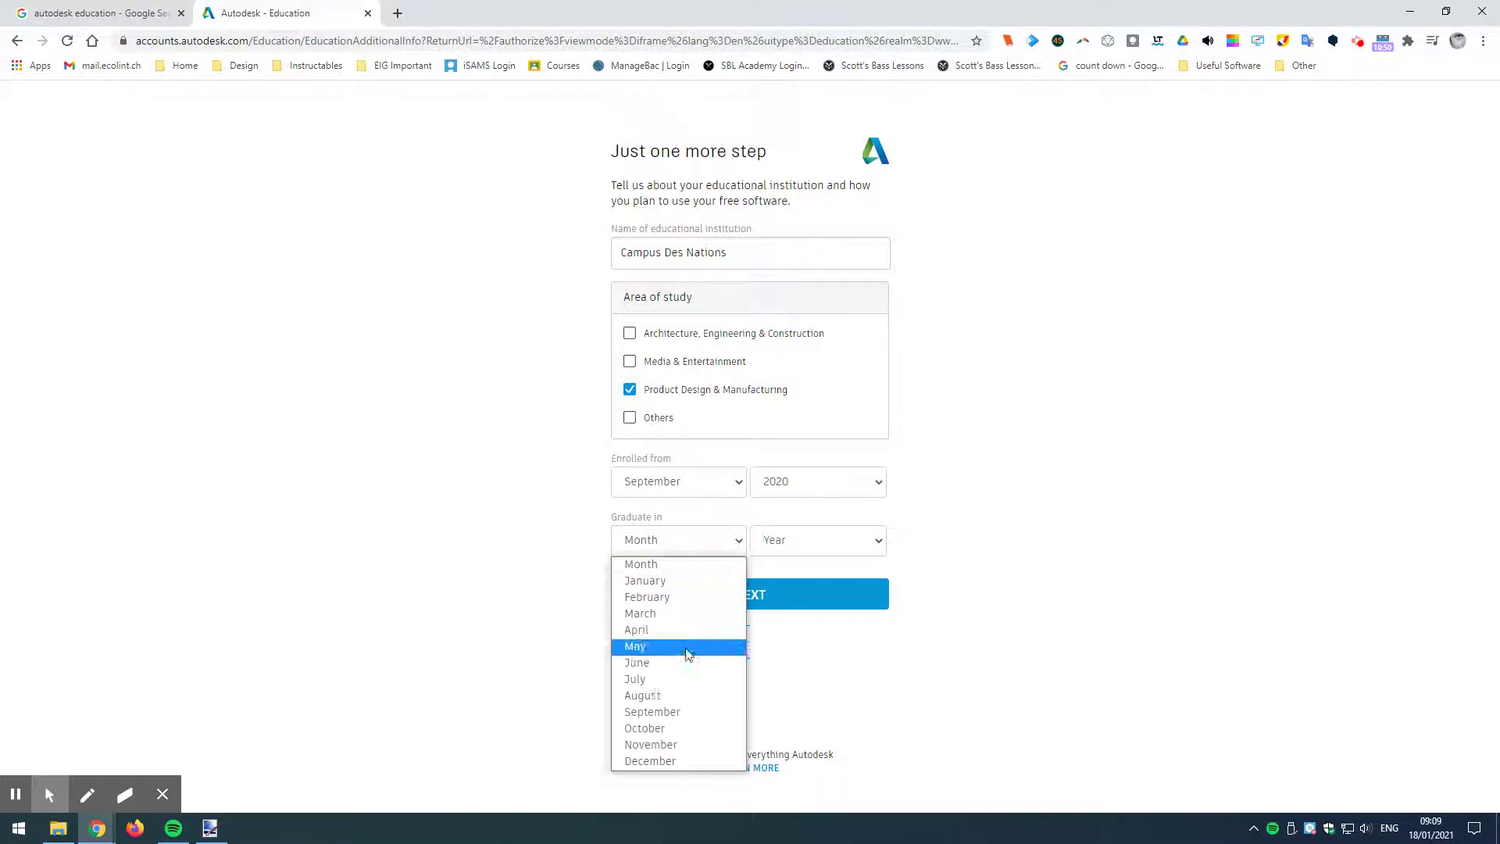
pyautogui.click(656, 663)
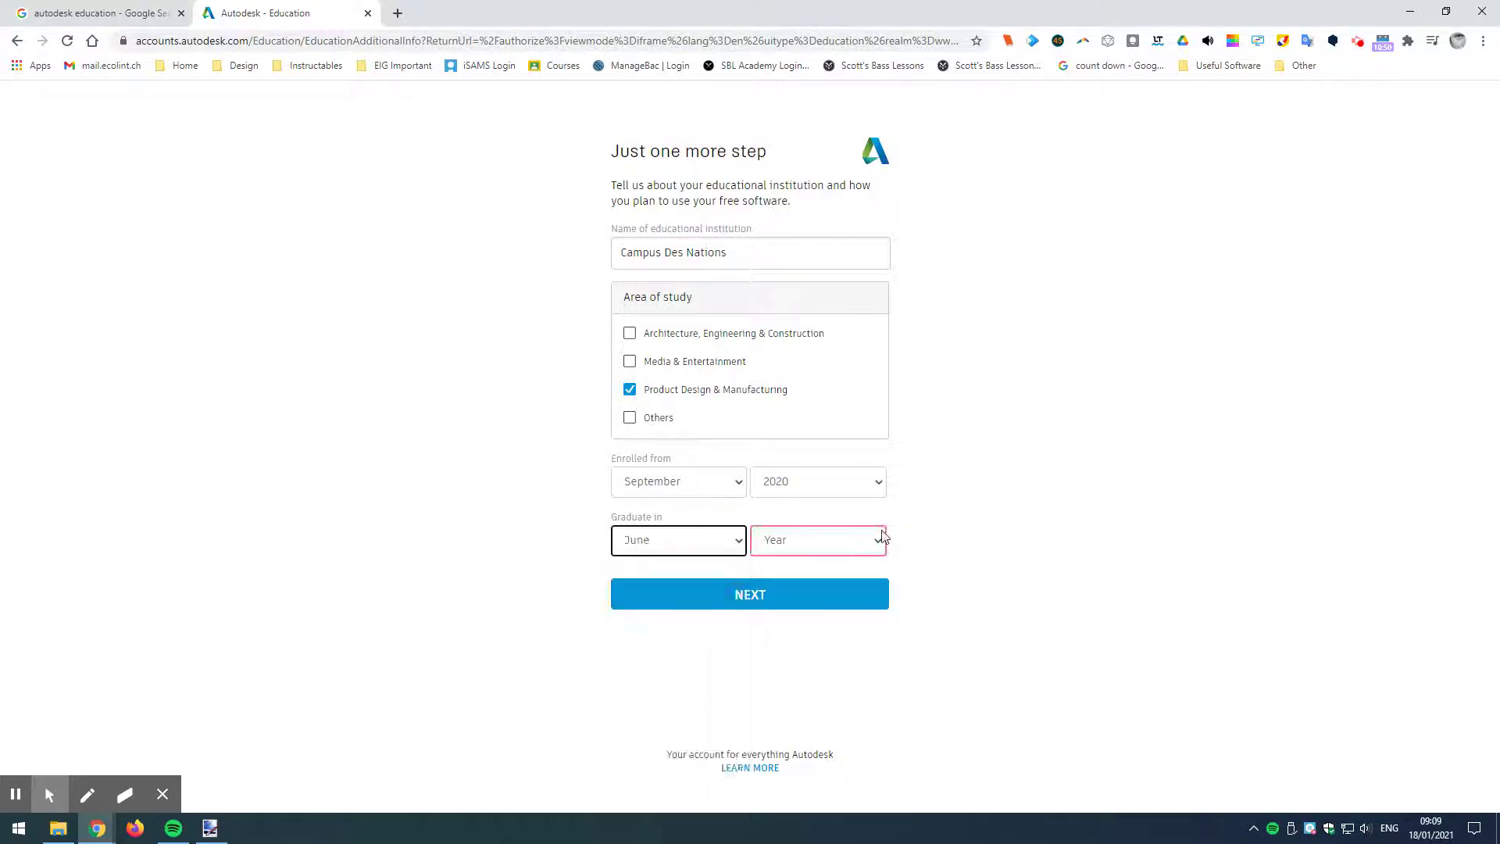
pyautogui.click(878, 540)
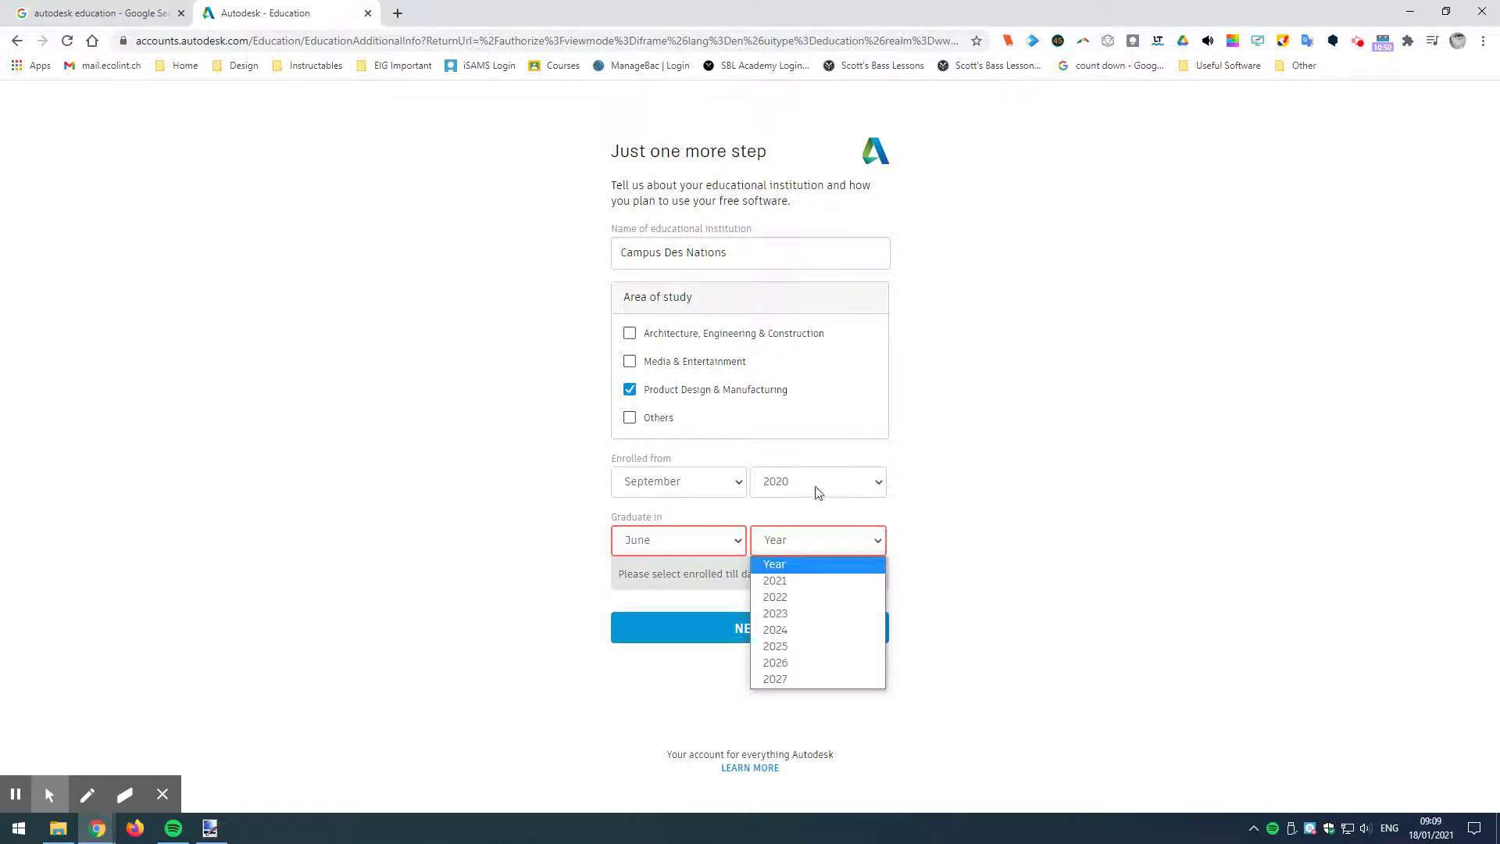
pyautogui.click(803, 611)
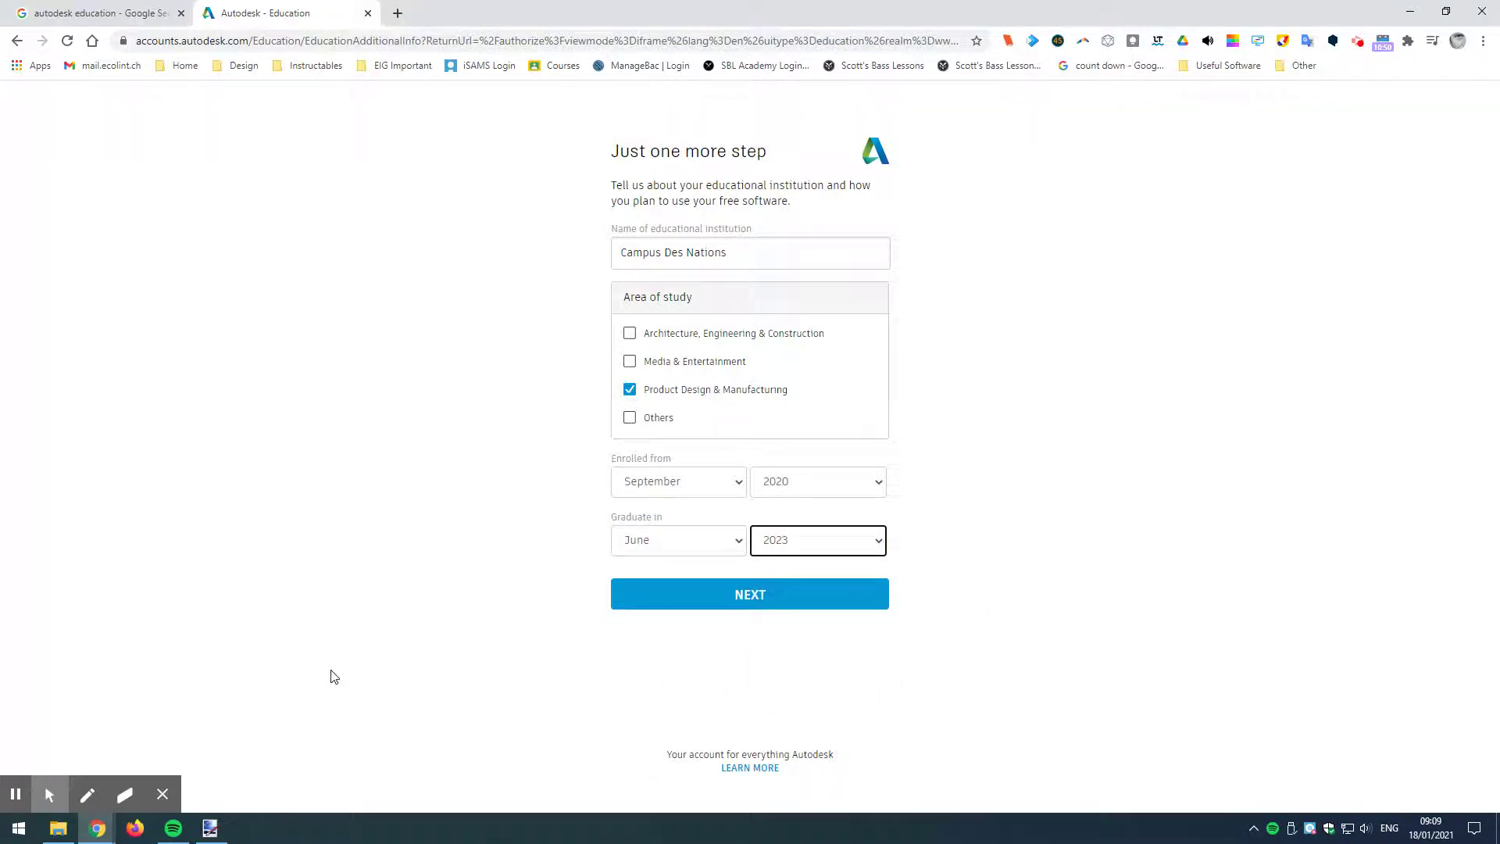
pyautogui.moveTo(93, 759)
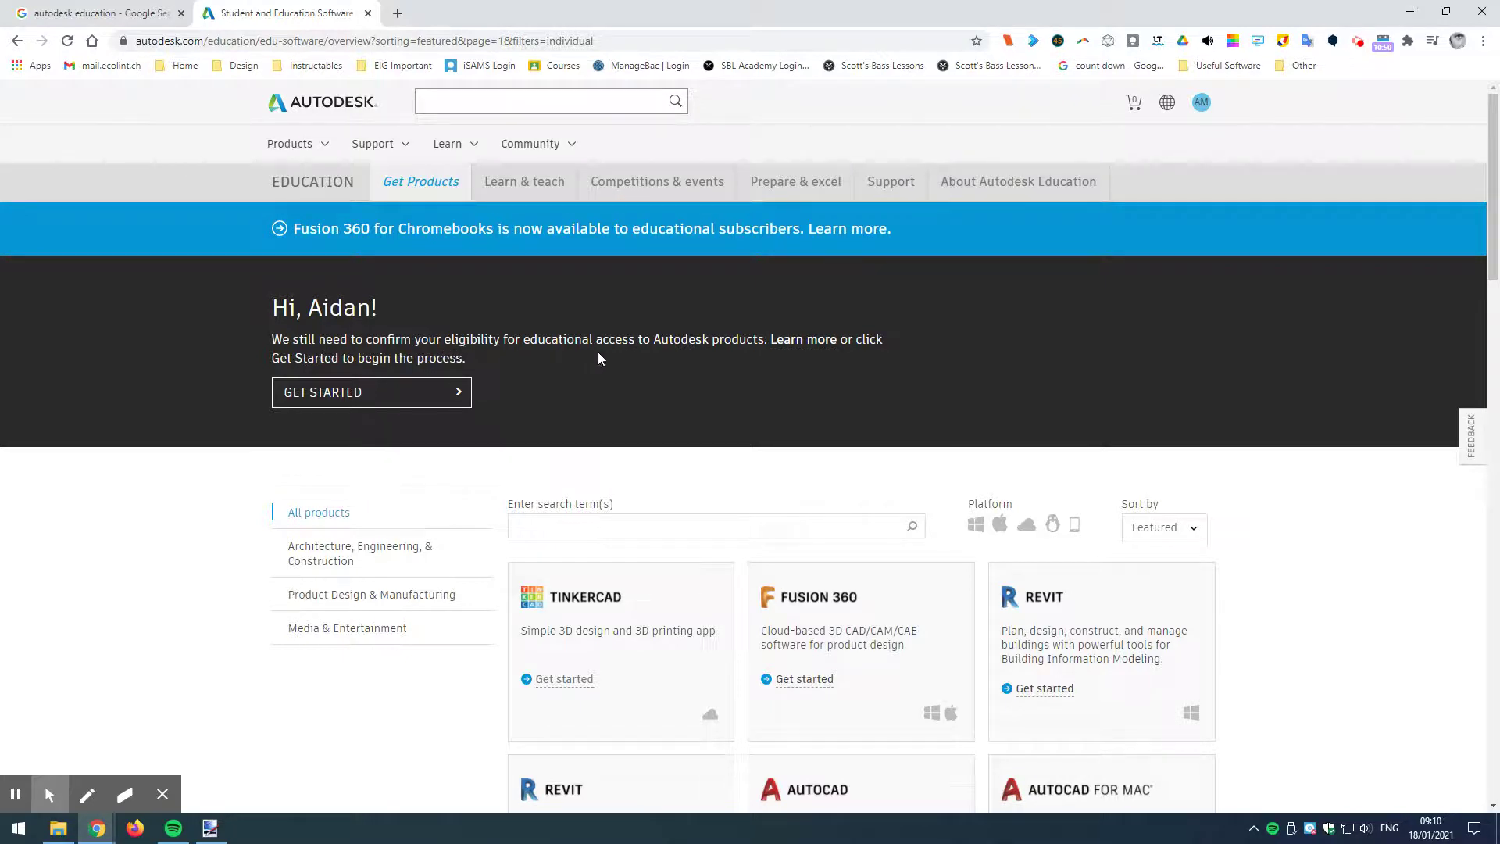
# Step: Start confirming educational eligibility from the Get Products page's GET STARTED prompt
pyautogui.click(350, 399)
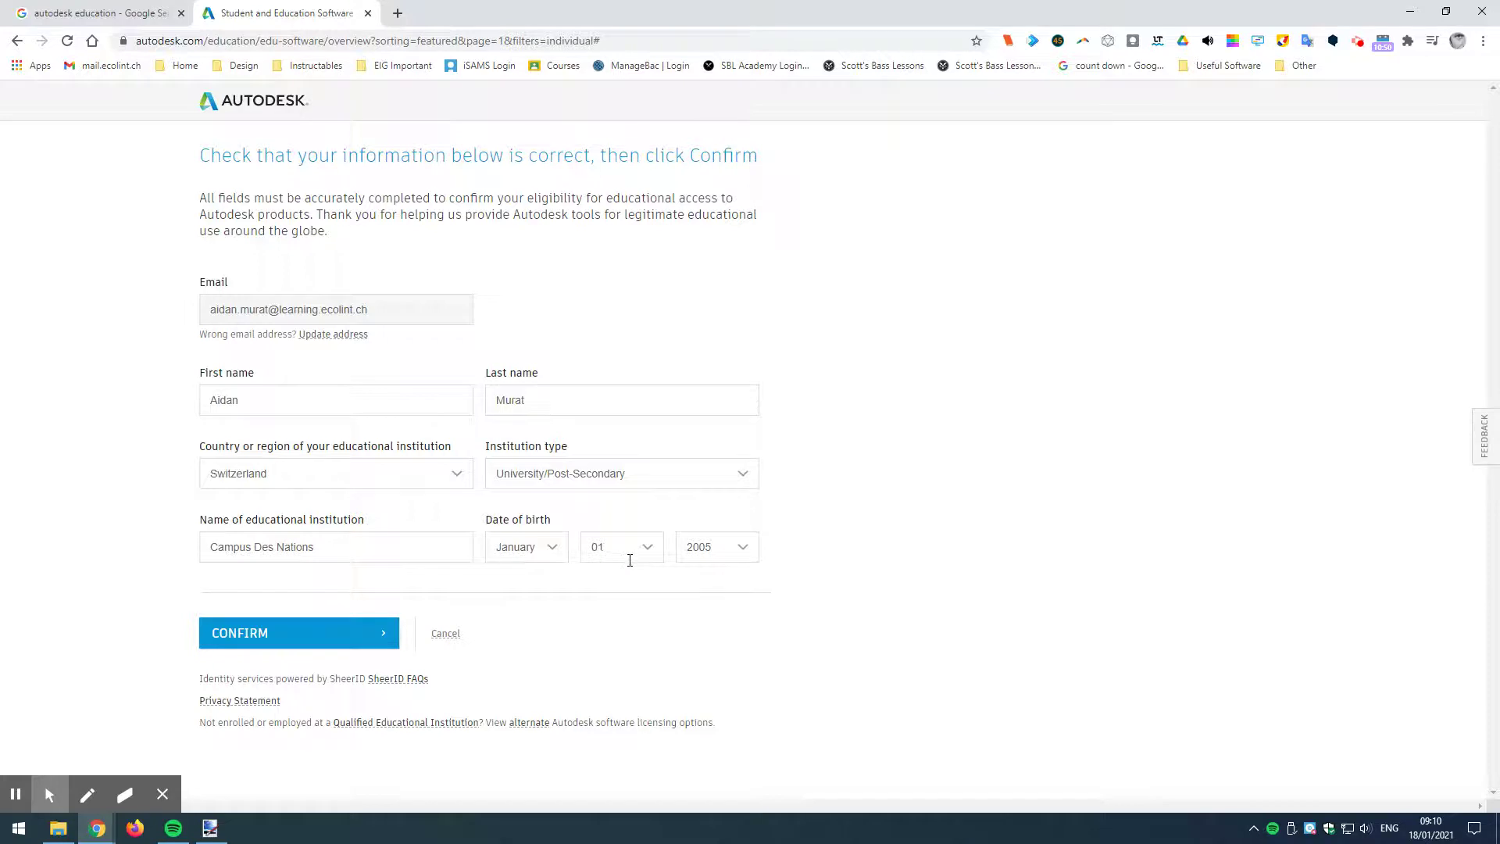
# Step: Confirm the prefilled eligibility details: Switzerland, University/Post-Secondary, Campus Des Nations
pyautogui.click(298, 635)
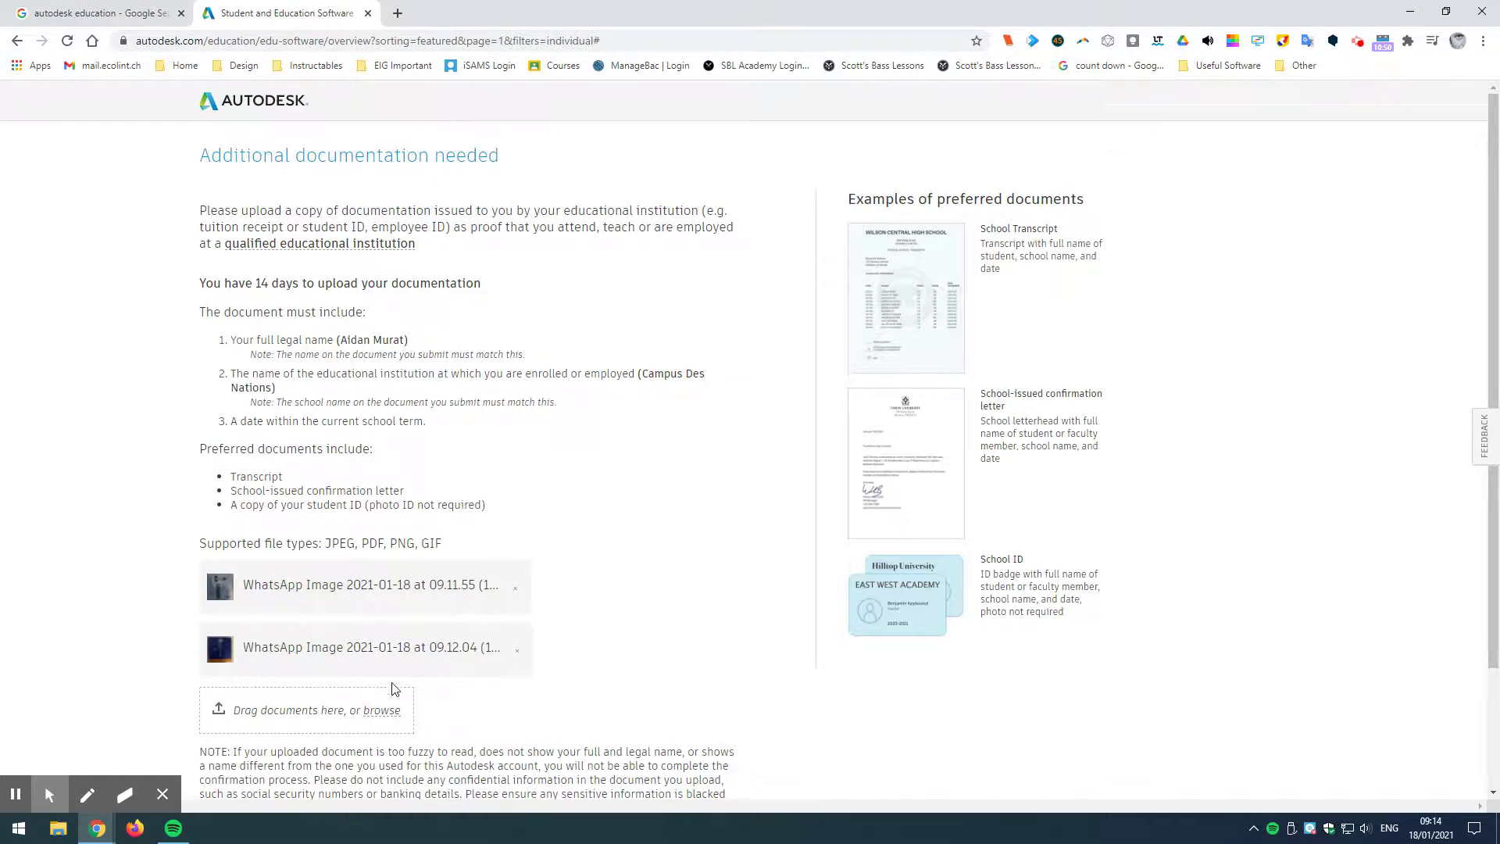
# Step: Scroll down the documentation page to reach SUBMIT after attaching the two enrolment images
pyautogui.scroll(-2, 391, 689)
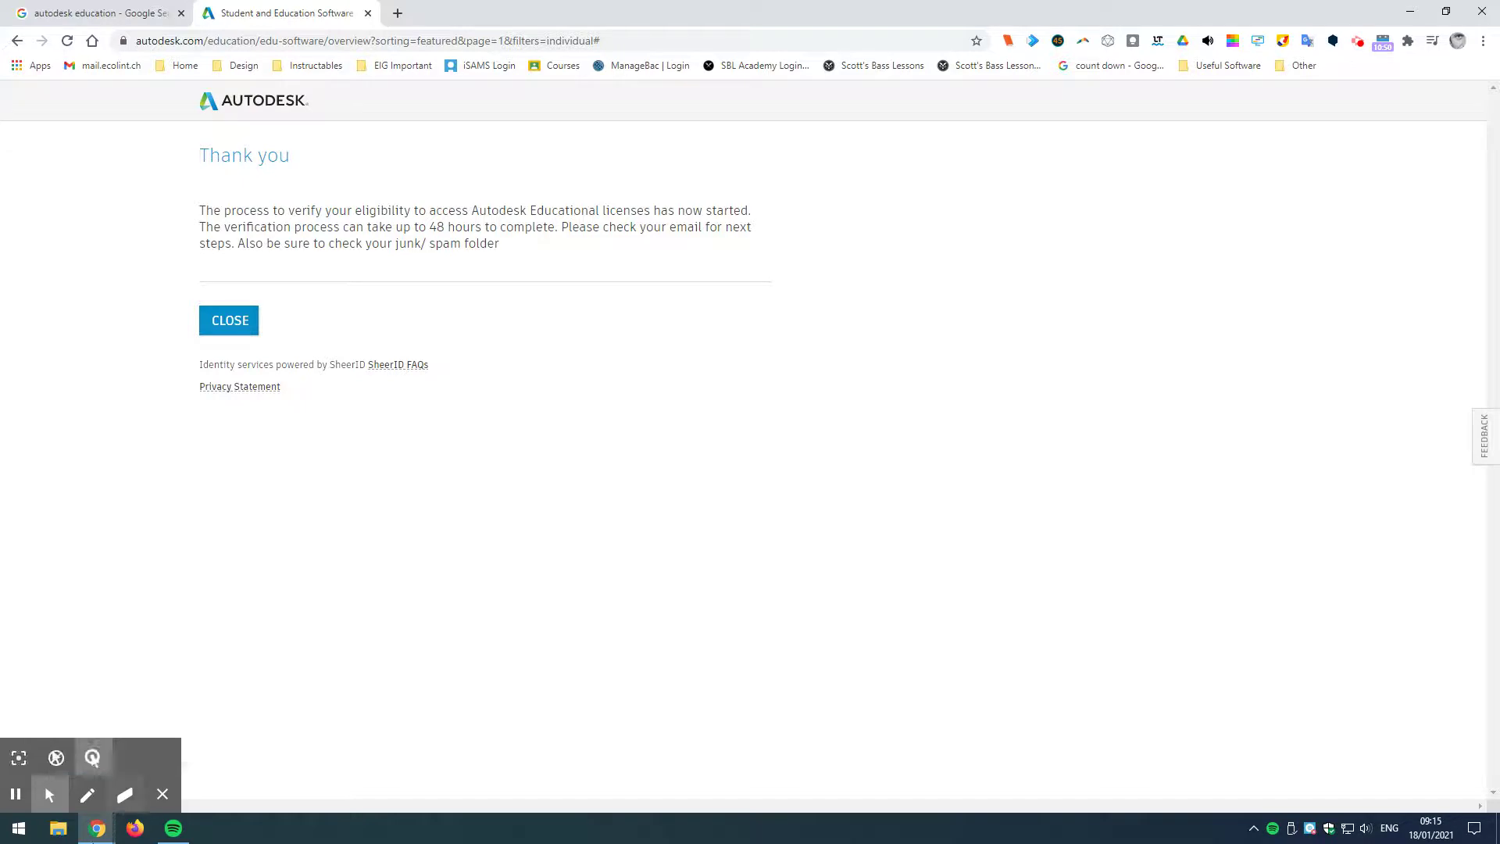
# Step: Close the Thank you notice and dismiss the 'You're Confirmed!' dialog to view the products
pyautogui.click(15, 795)
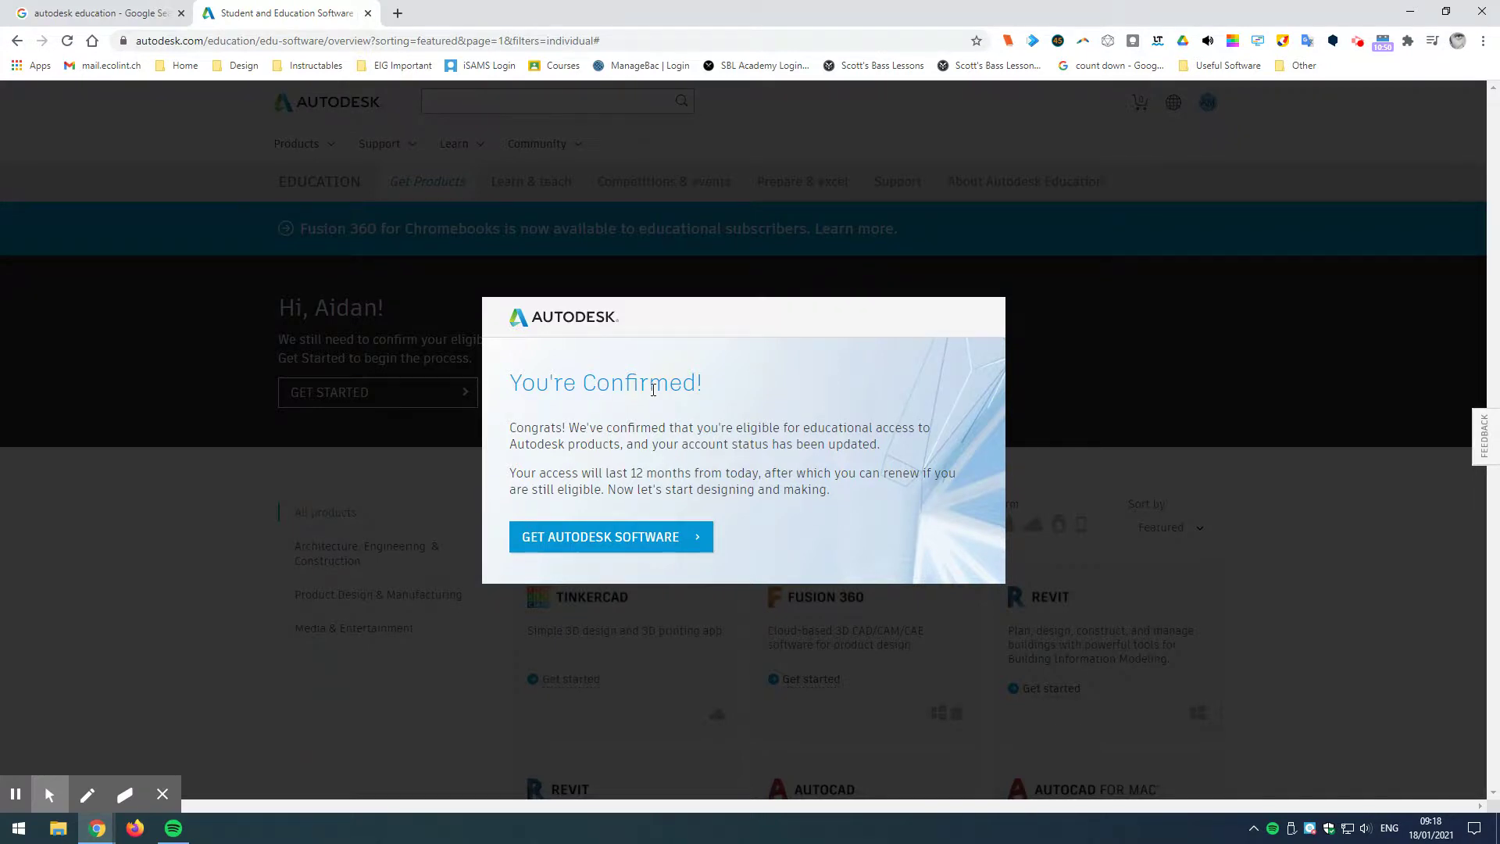
pyautogui.click(616, 539)
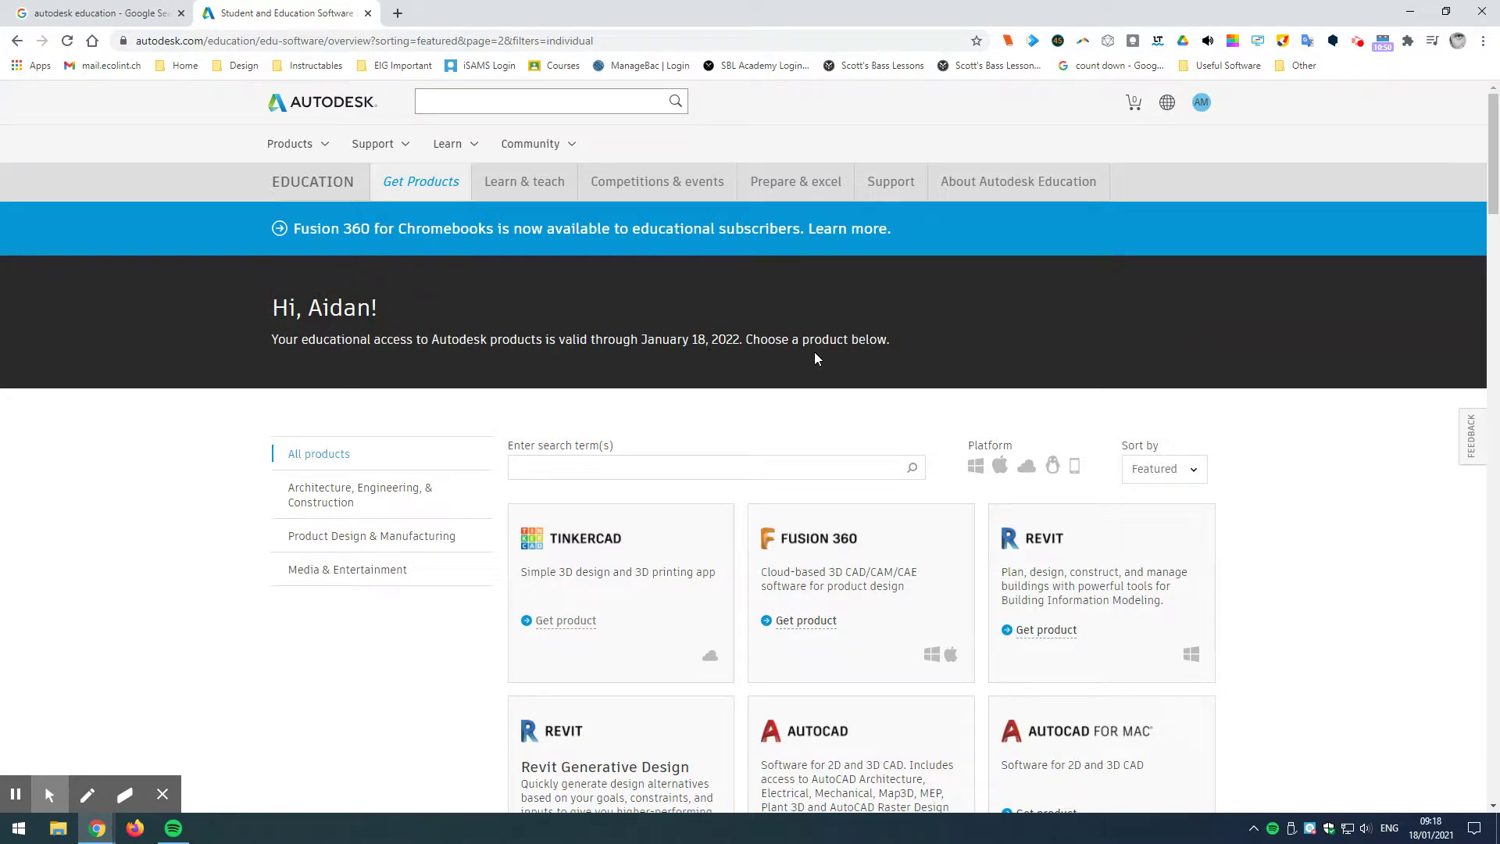
# Step: Scroll down through the Tinkercad, Fusion 360, Revit, AutoCAD, Inventor, 3ds Max and Maya cards, then back up
pyautogui.scroll(-5, 1376, 508)
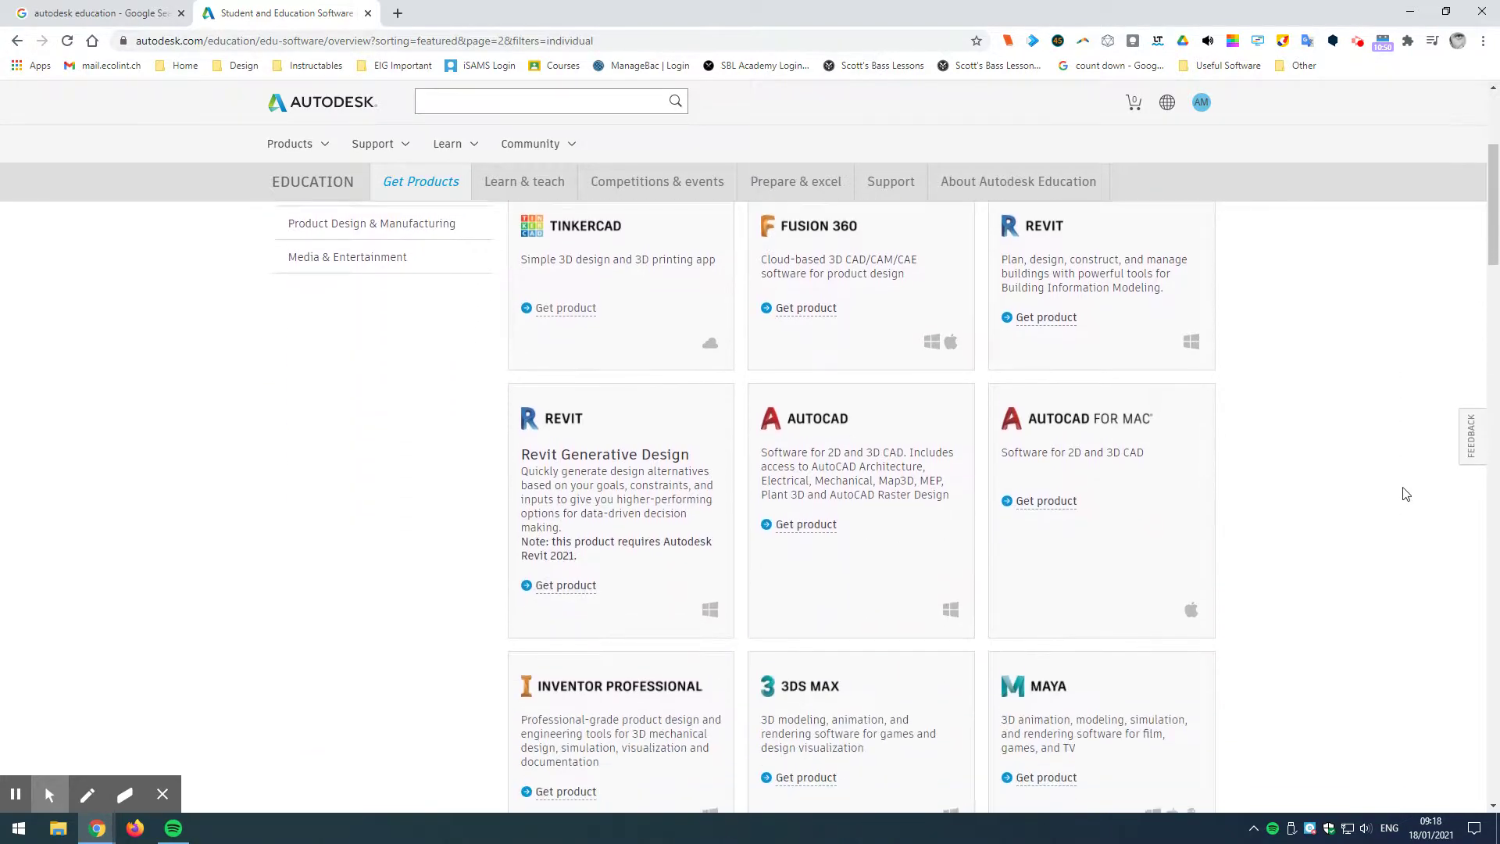
pyautogui.scroll(5, 1407, 492)
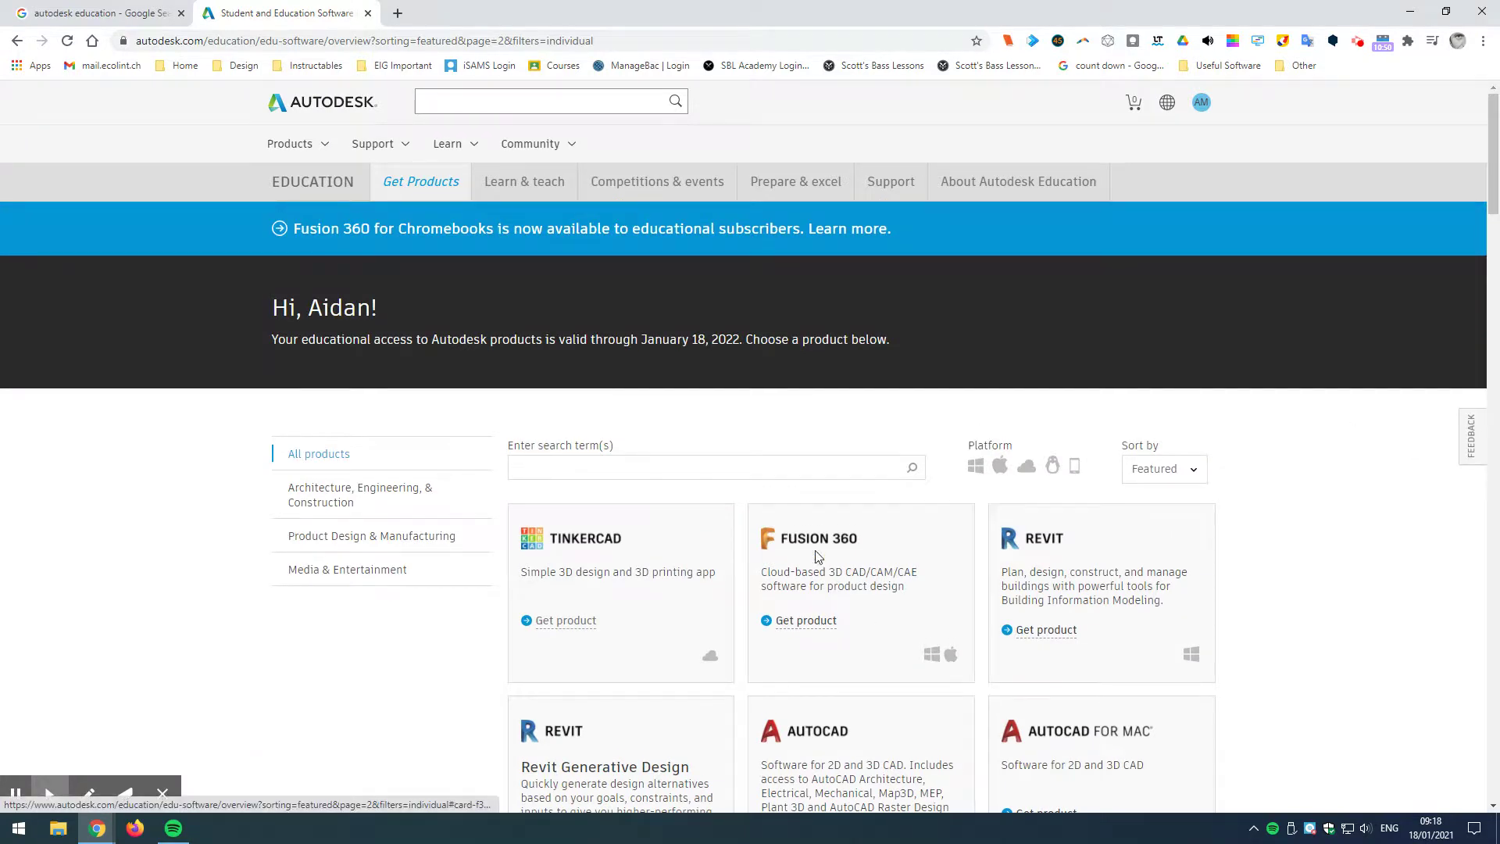
# Step: Expand the Fusion 360 product card to reveal its access option
pyautogui.click(813, 623)
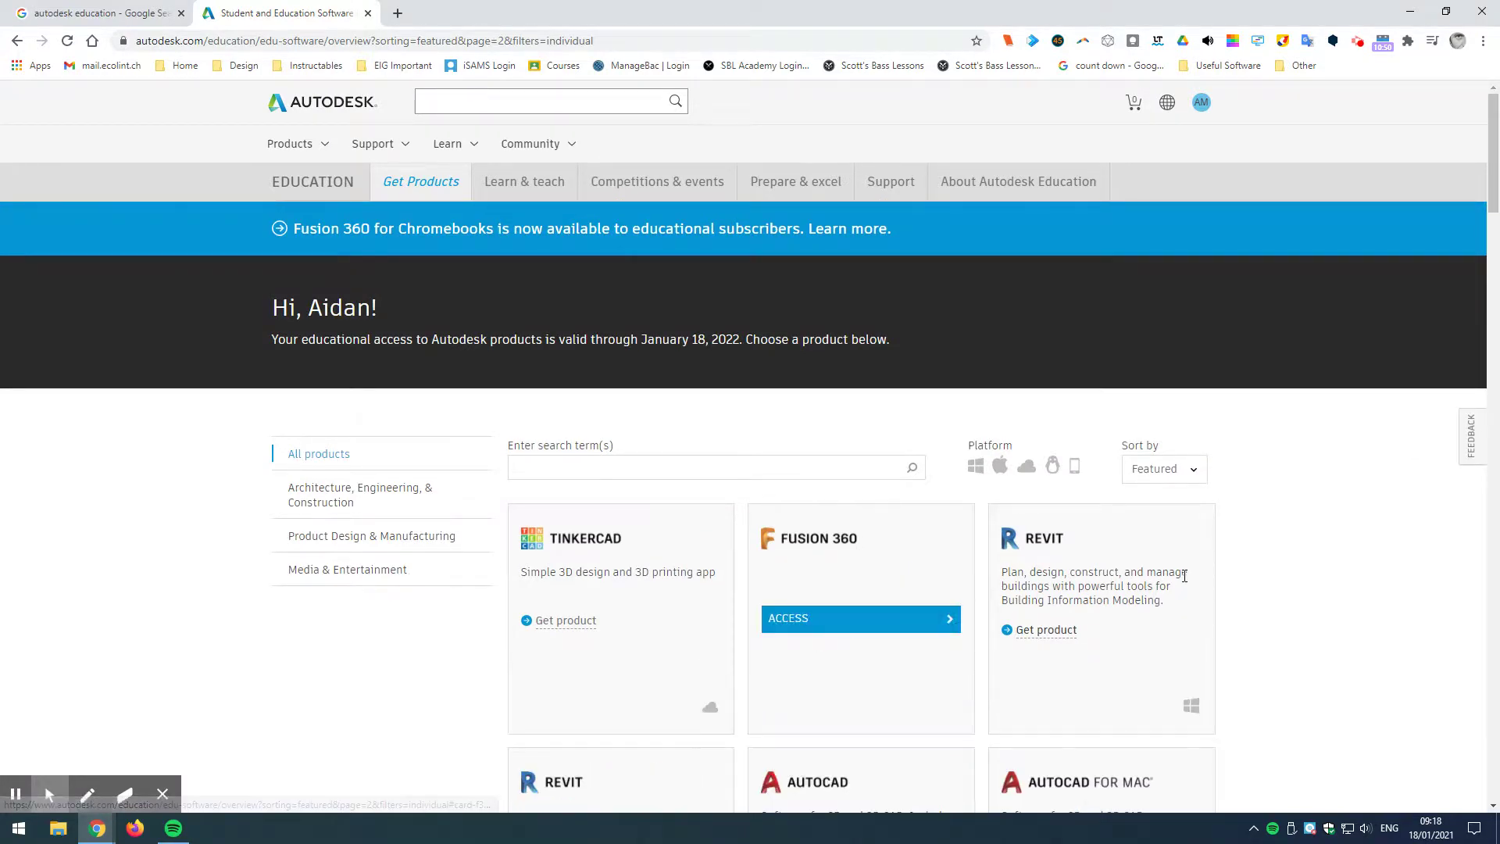